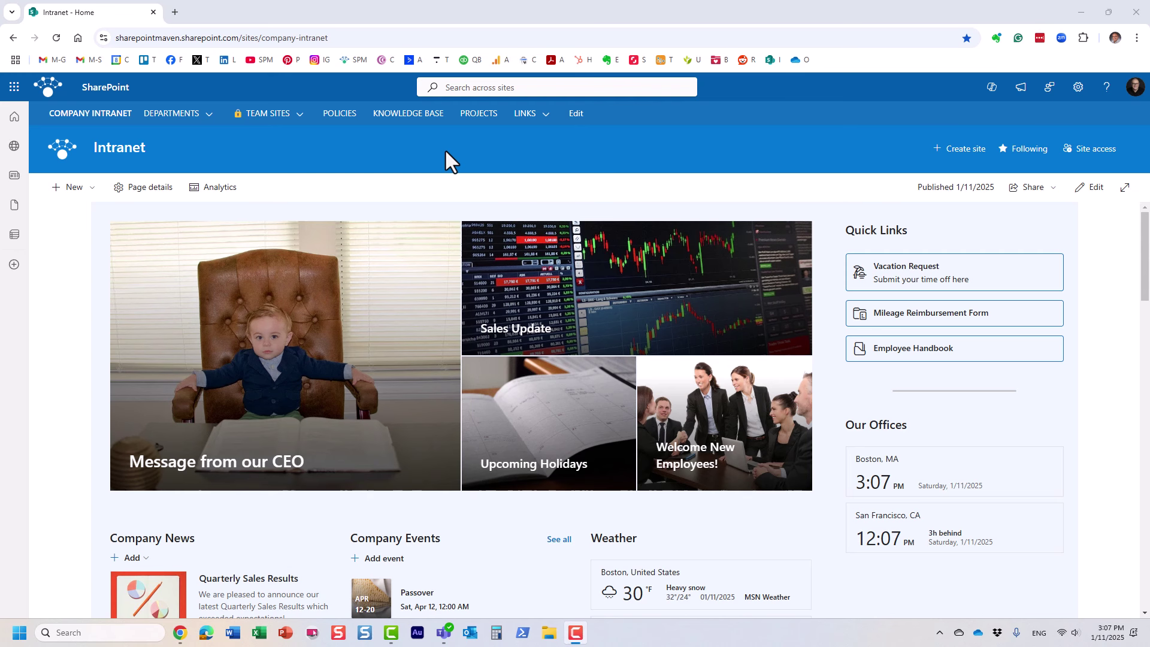
Visit the North America Human Resources department site and open the HR team site from the intranet navigation
mouse_move(192, 121)
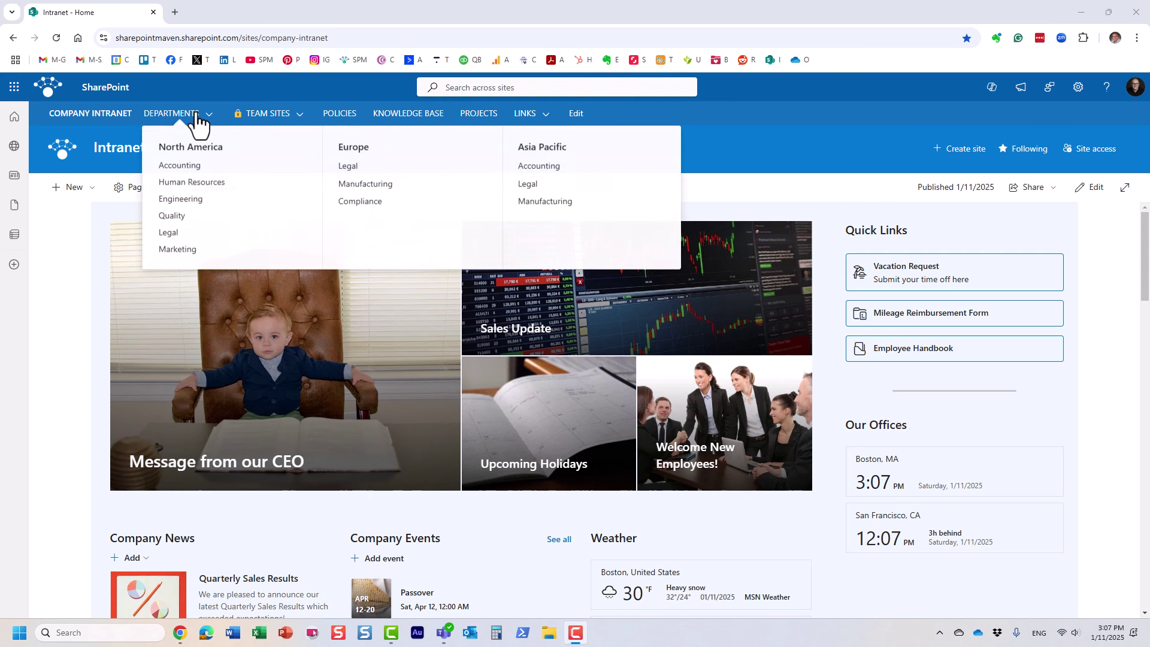
left_click(211, 183)
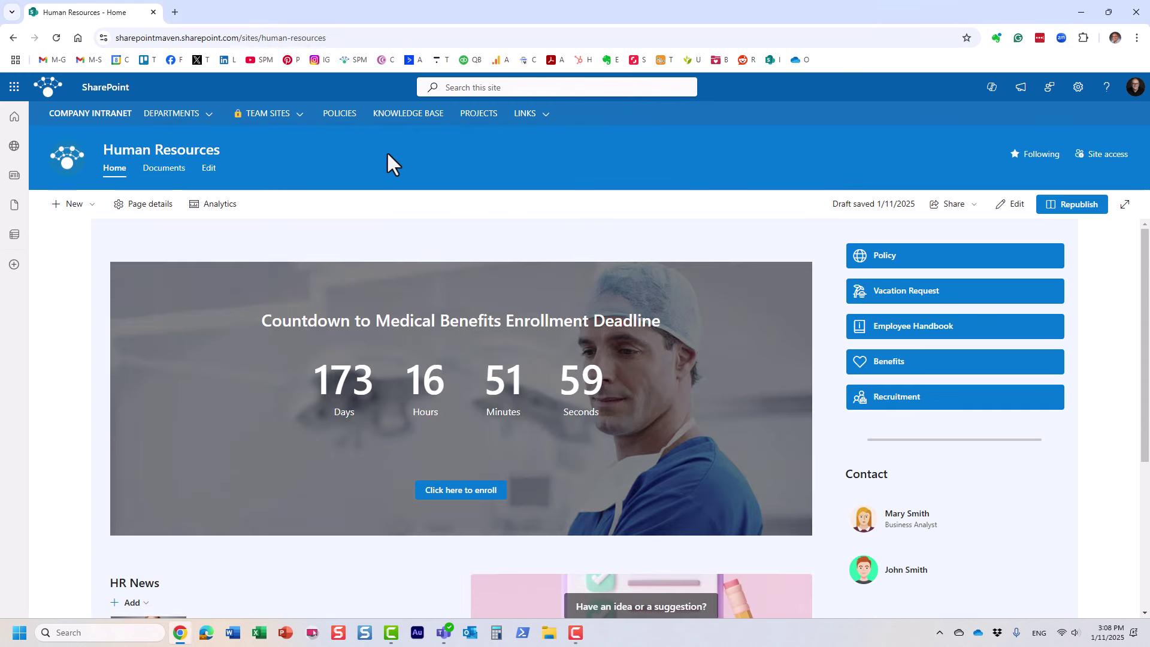
mouse_move(280, 122)
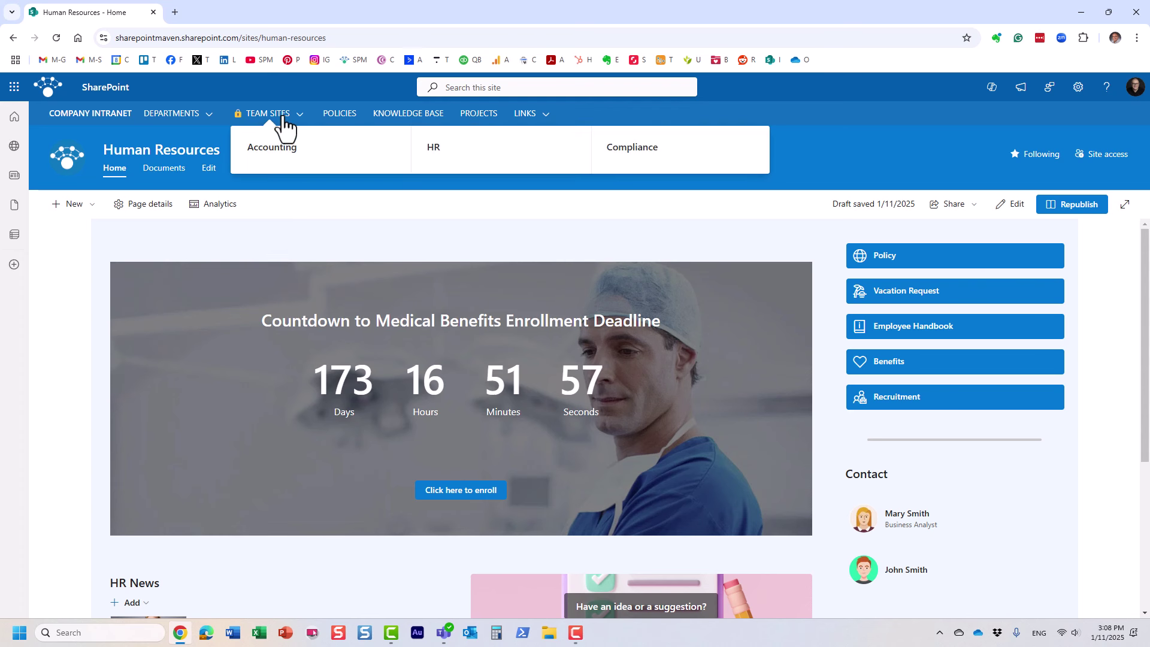
left_click(435, 150)
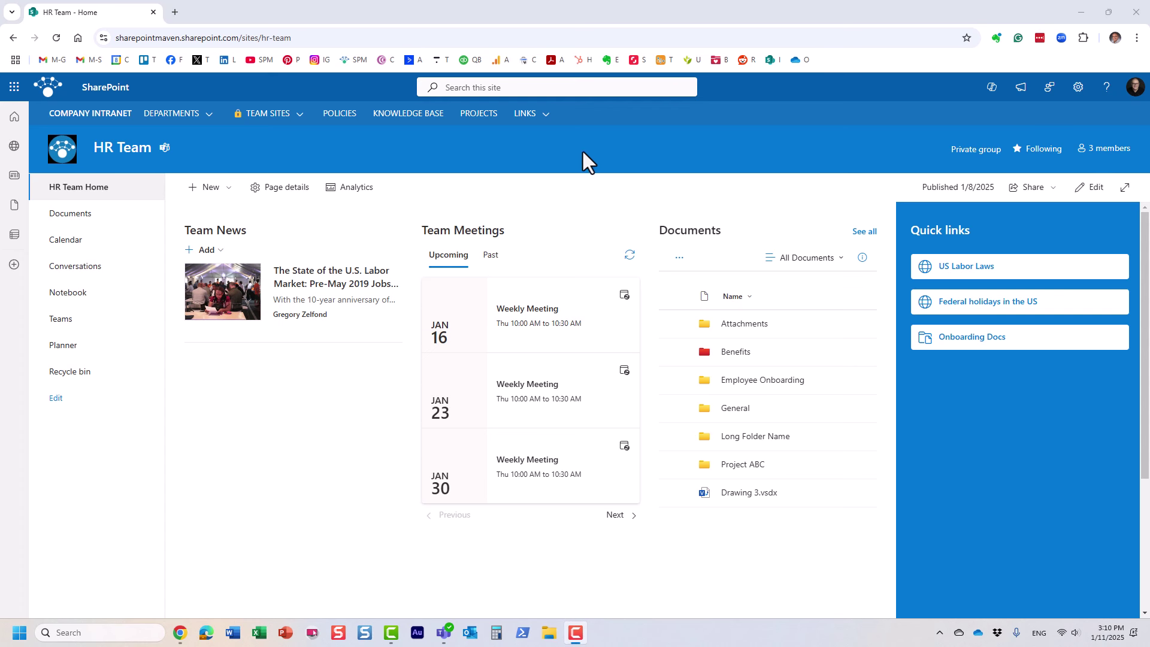
Review the HR Team site's group membership from its home page and its document library, and return to the site's home page
left_click(1106, 150)
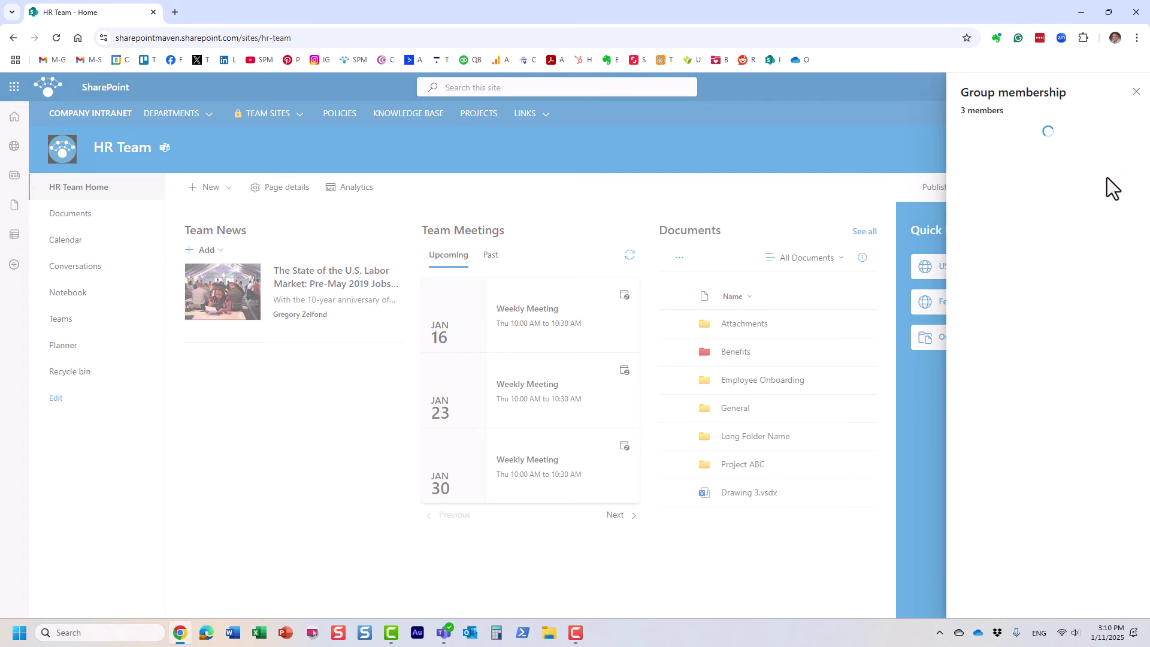
left_click(1136, 91)
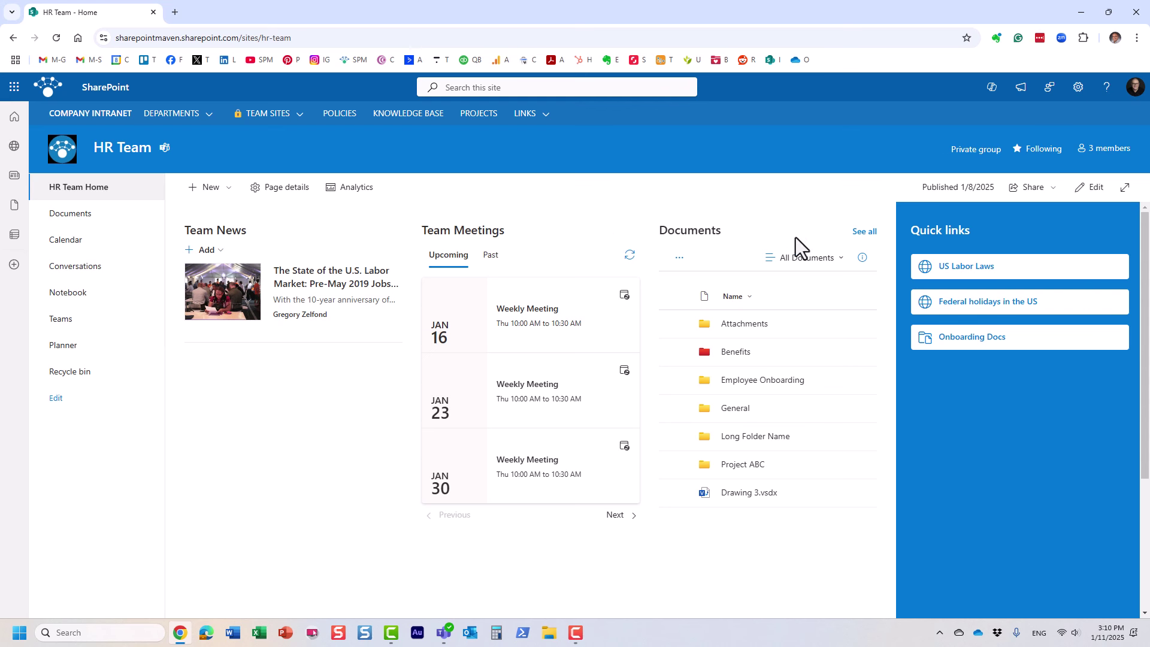
left_click(861, 237)
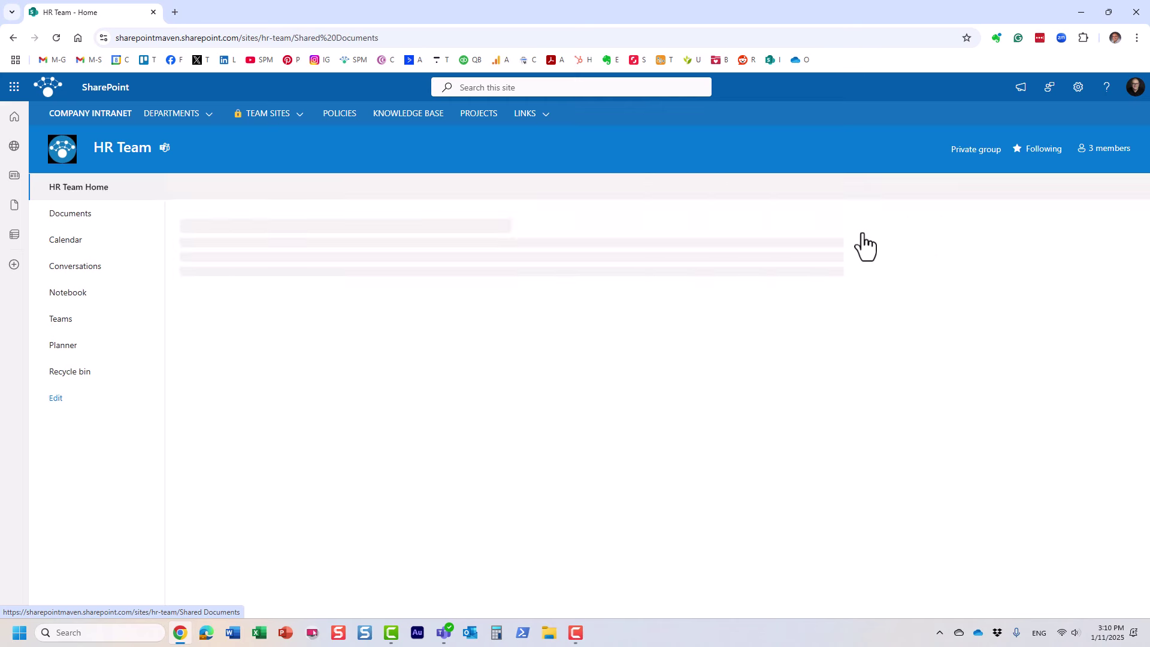
left_click(1104, 149)
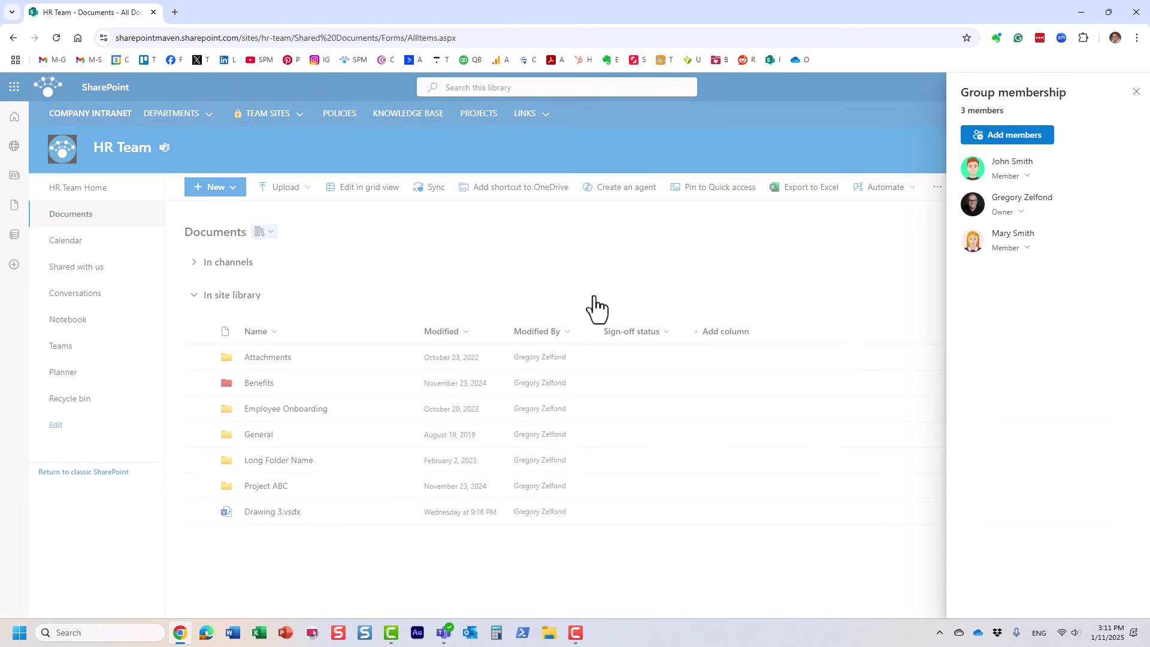
left_click(1136, 91)
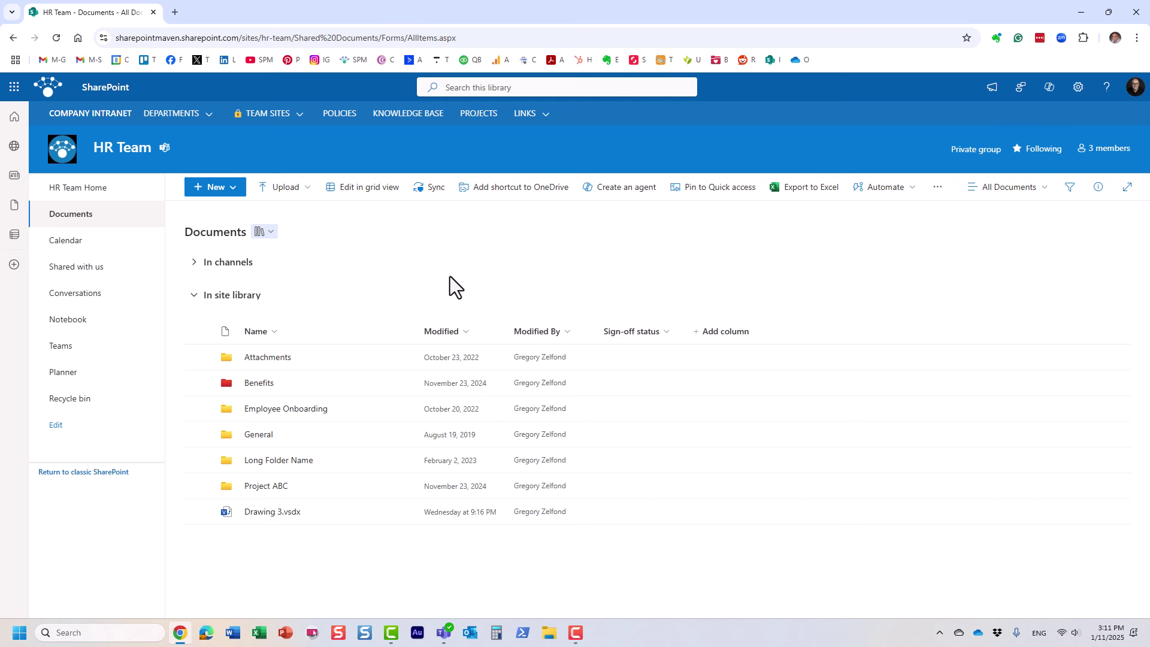
left_click(82, 188)
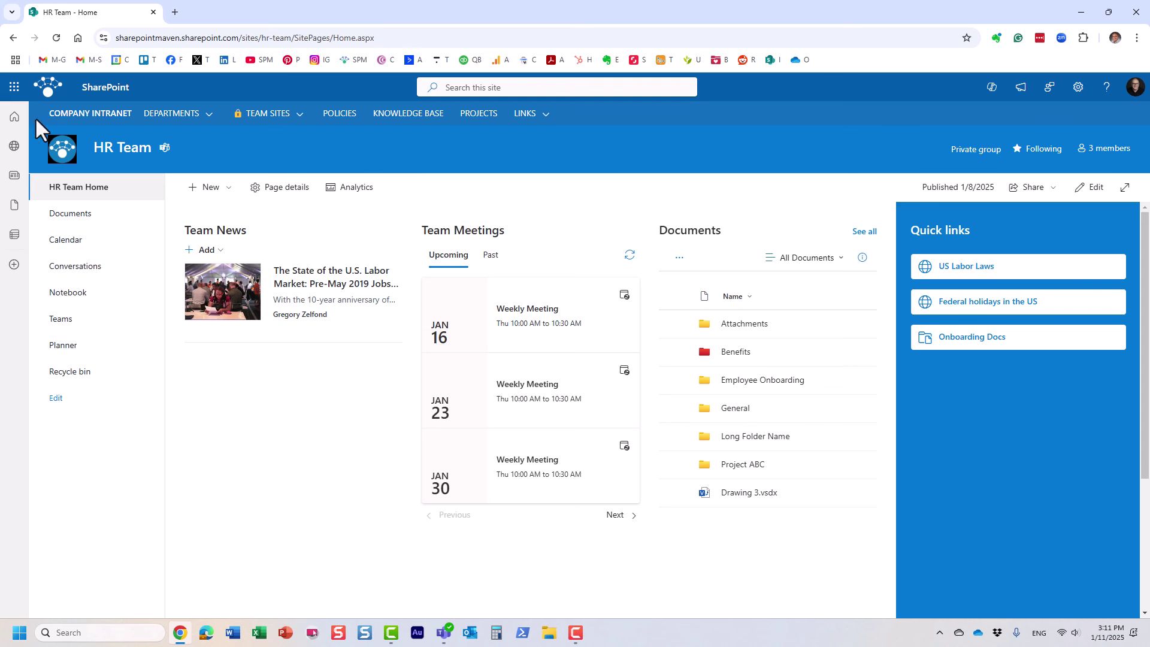
Start a new communication site from the SharePoint start page using the Standard communication template
left_click(15, 88)
left_click(220, 172)
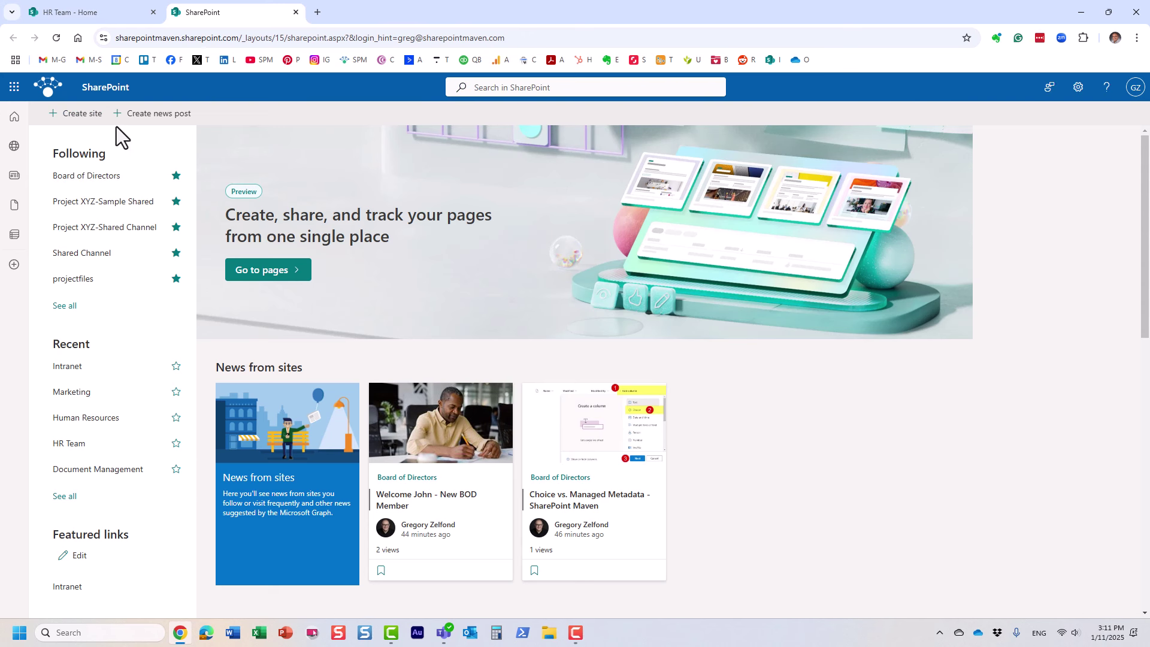
left_click(75, 124)
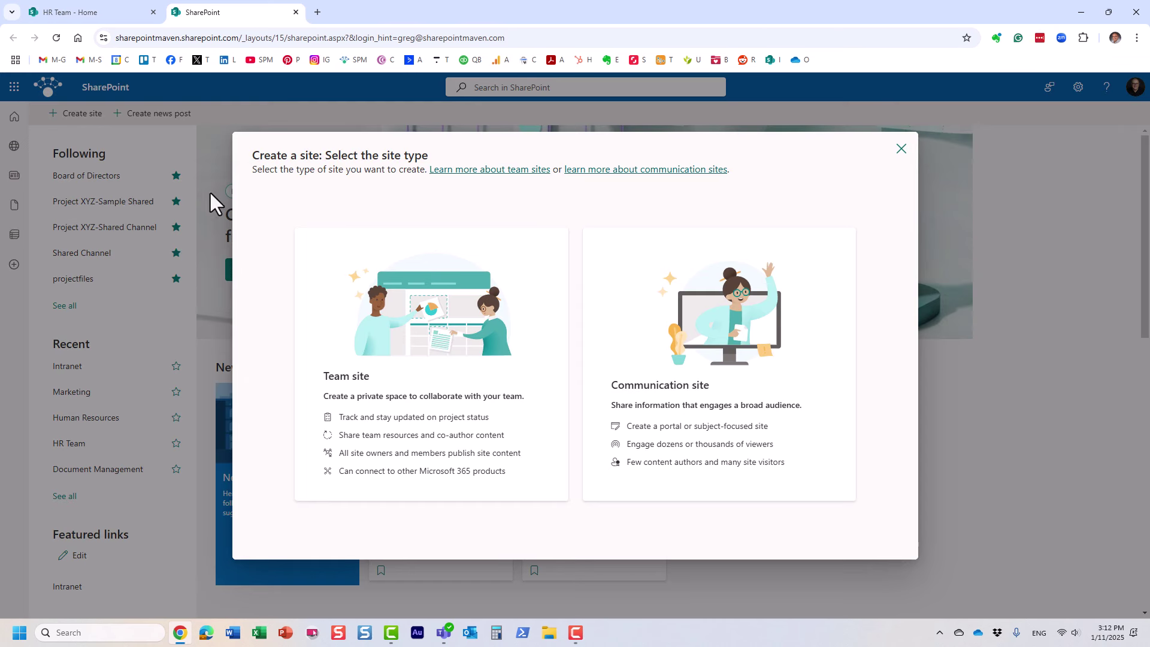
left_click(719, 329)
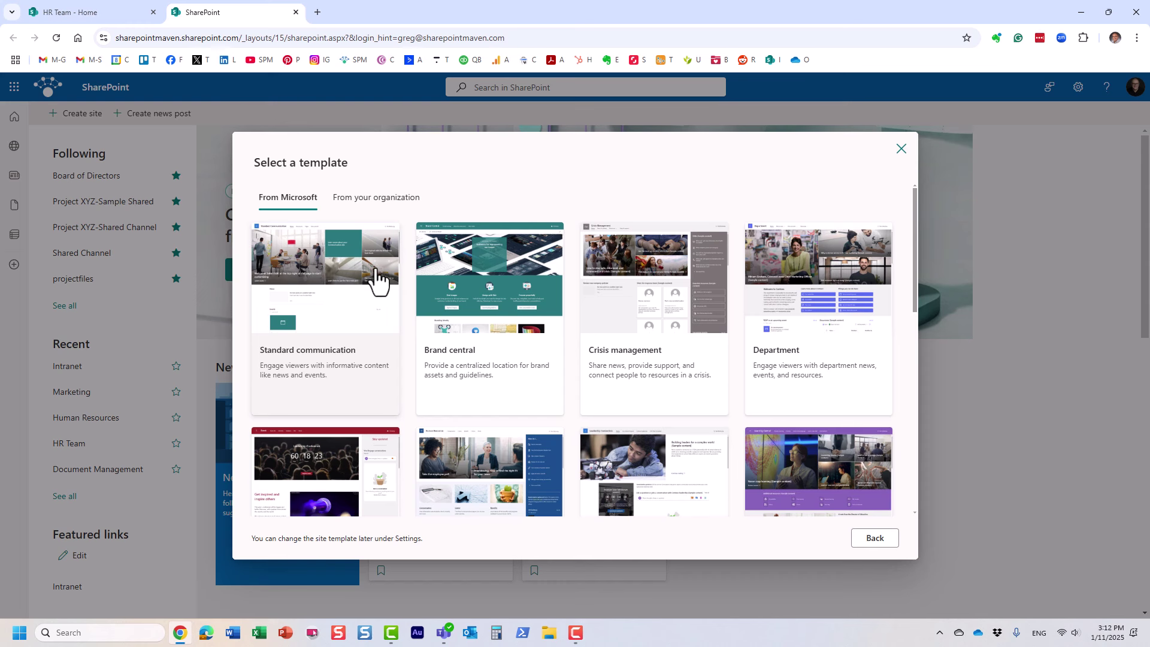
left_click(336, 275)
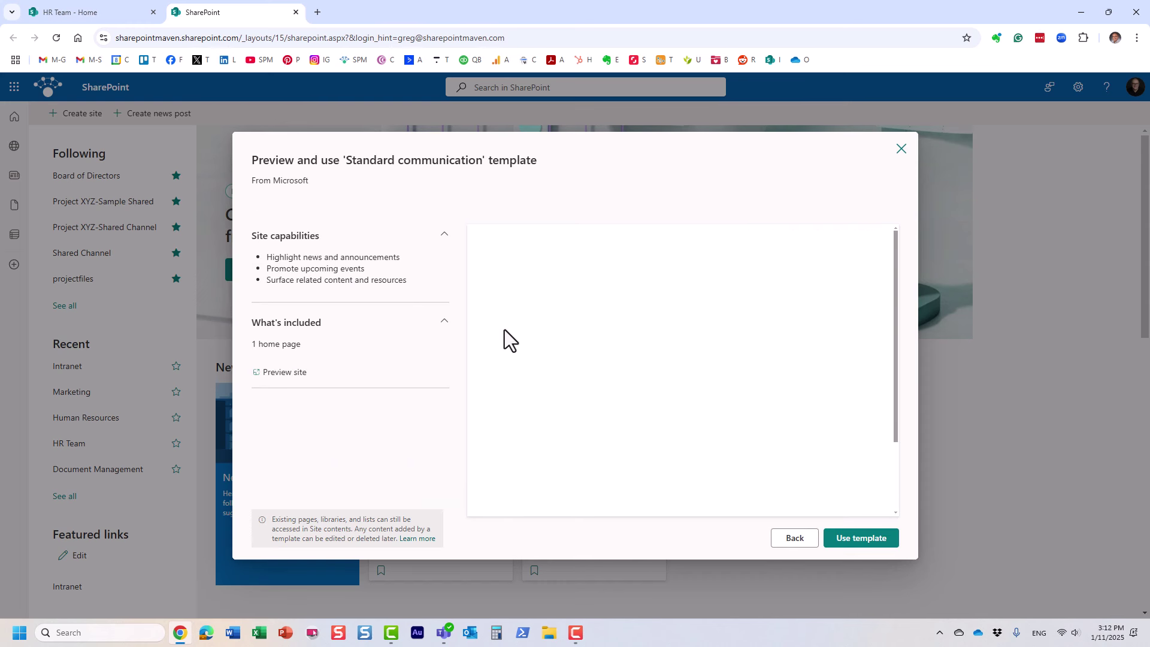
left_click(854, 537)
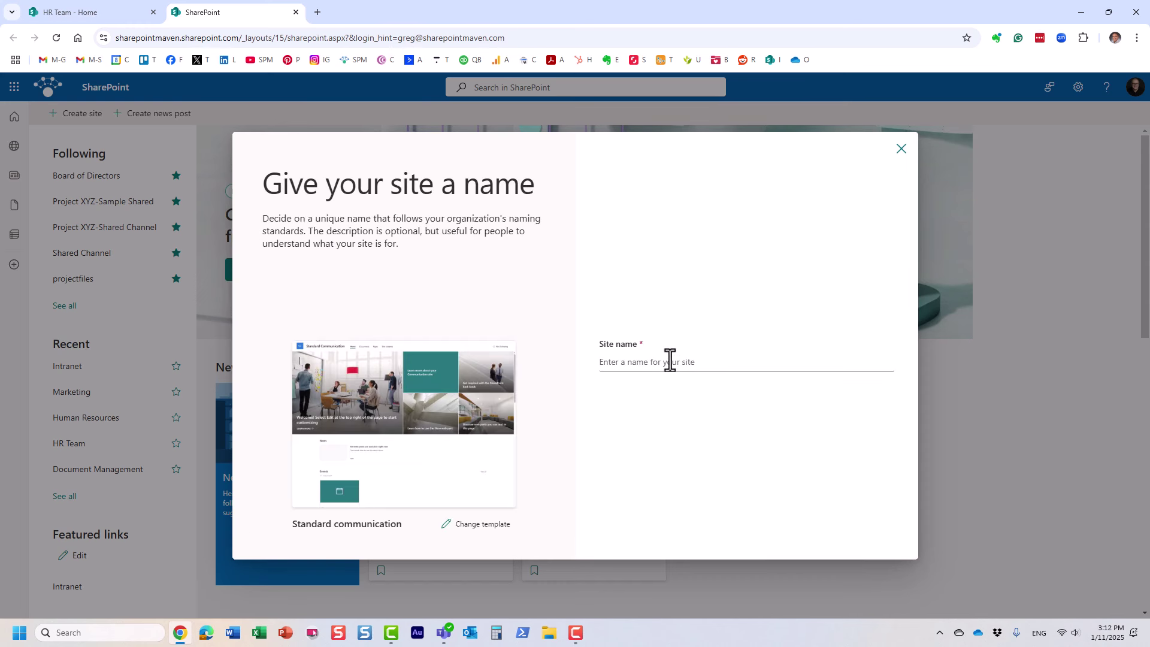
Name the site "Company Forms & Templates" and create it with English as its default language
left_click(635, 363)
type("Company ")
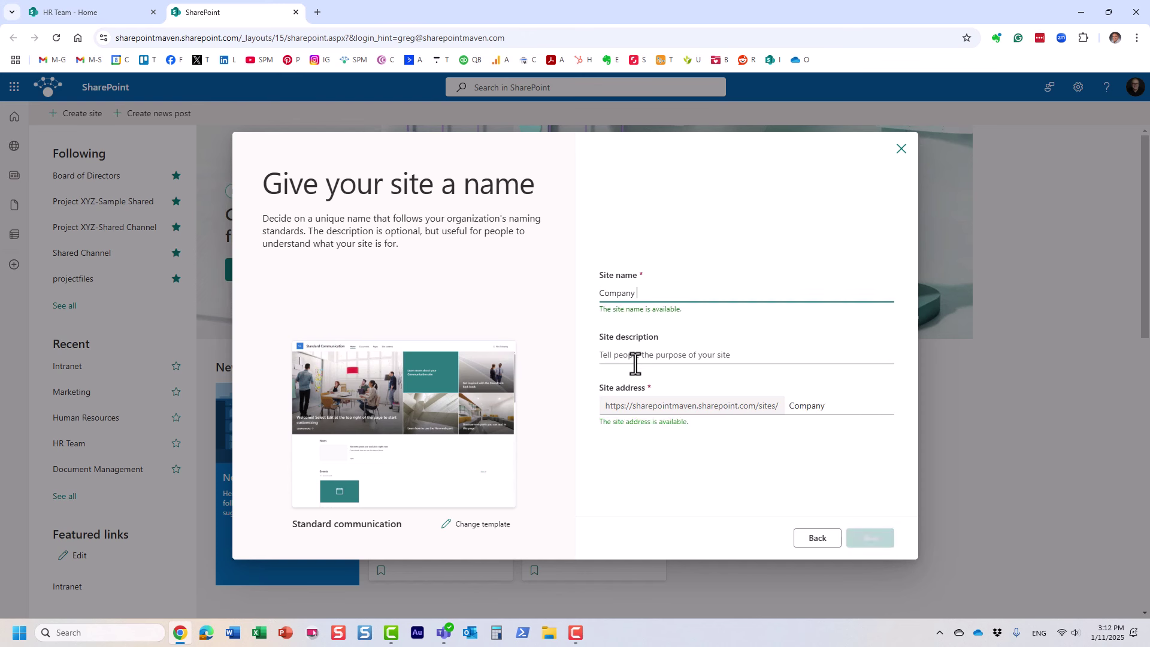
type("Forma")
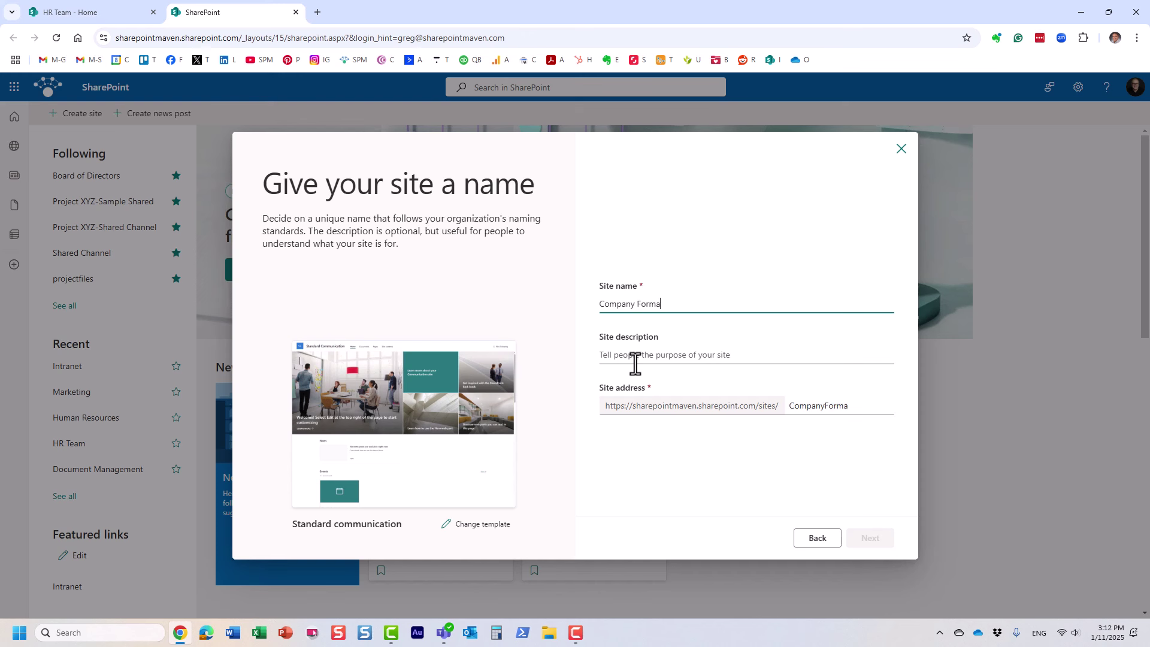
key("BackSpace")
type("s & Templates")
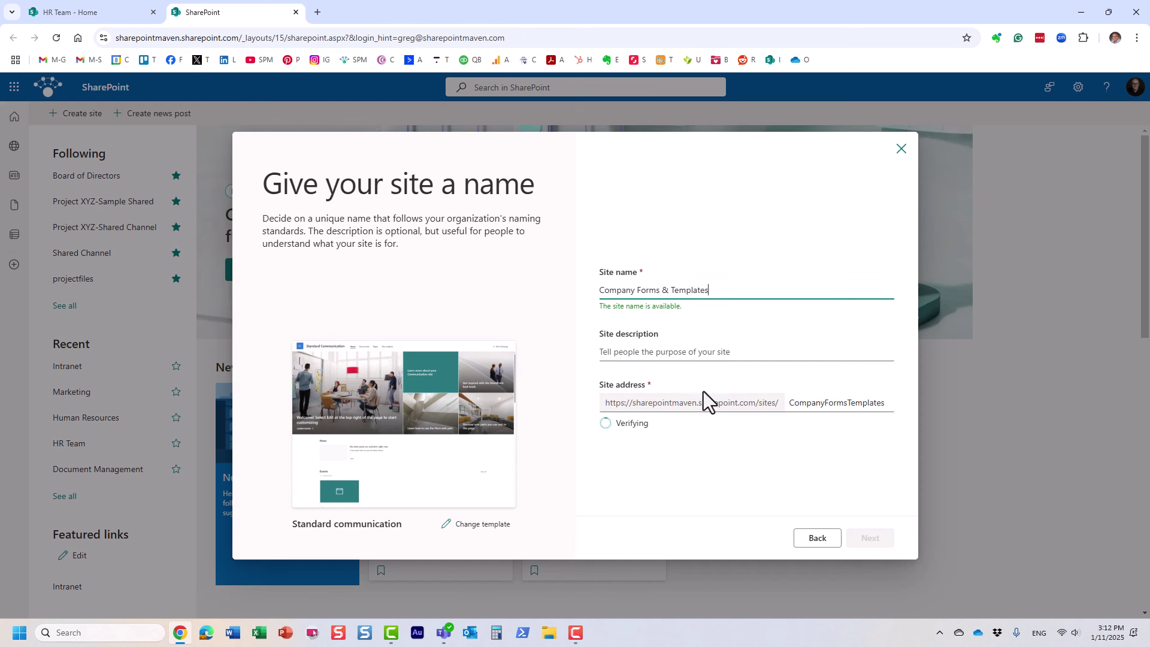
left_click(864, 542)
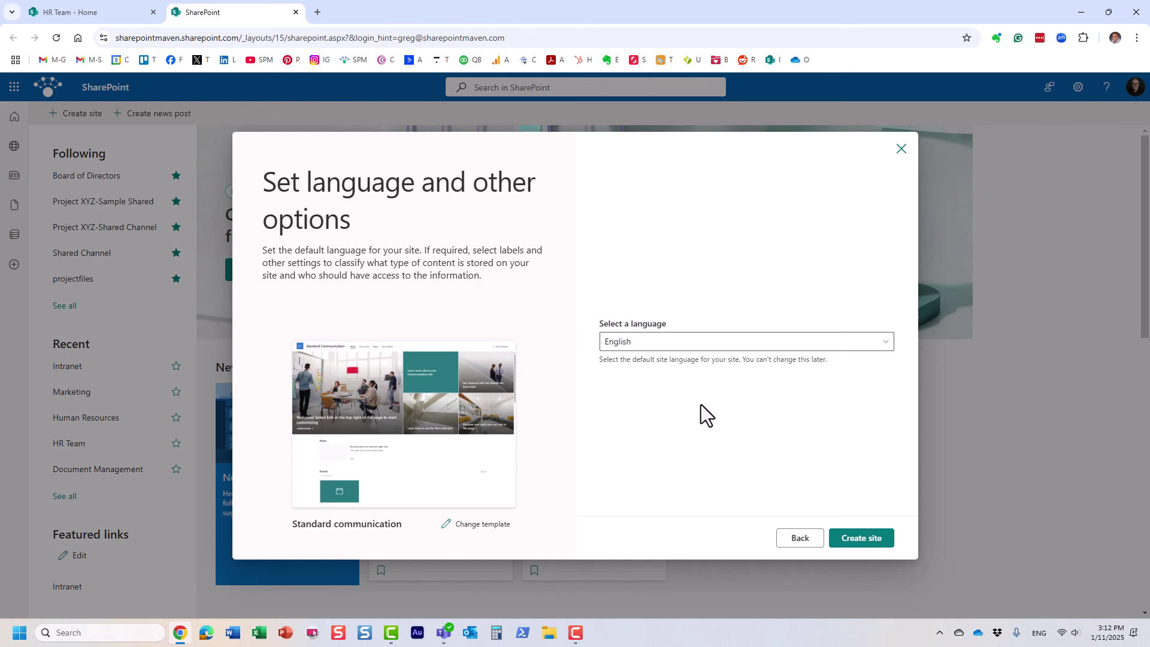
left_click(871, 545)
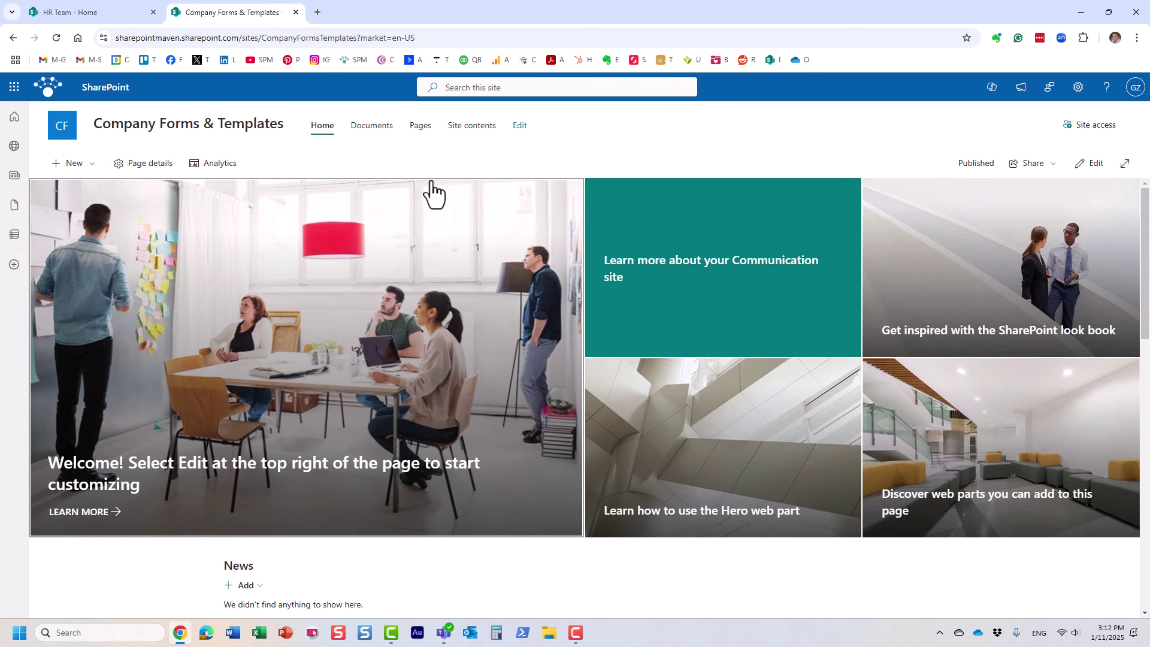
Look at the new site's document library and the types of content that can be added from its home page
left_click(379, 130)
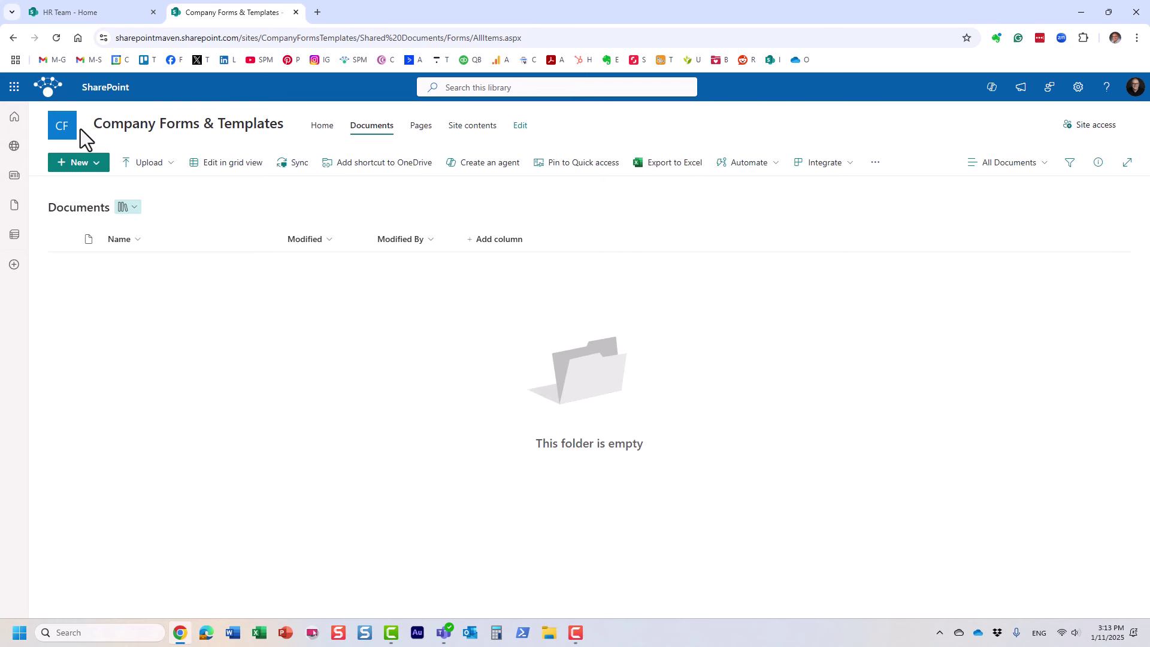
left_click(62, 133)
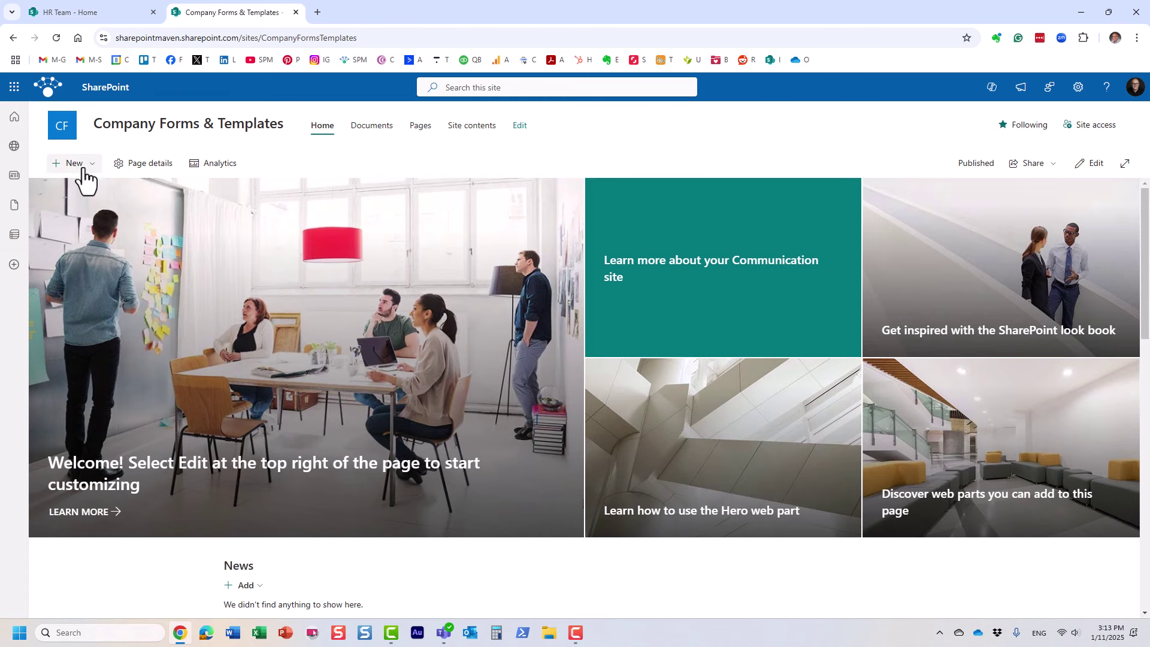
left_click(73, 163)
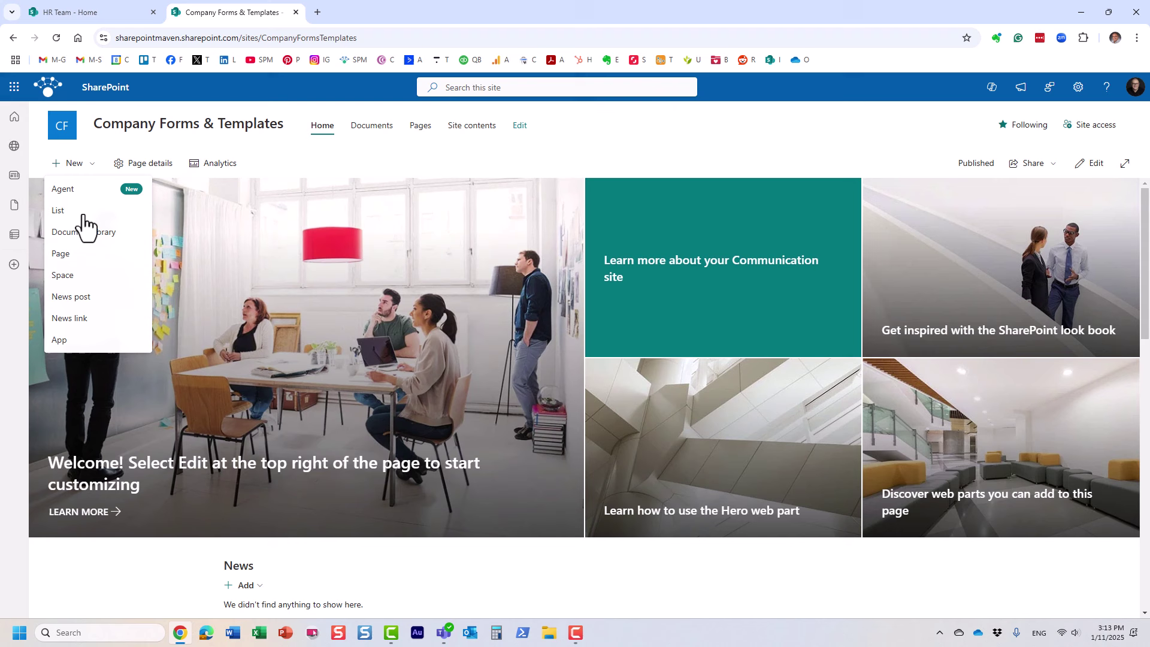
left_click(396, 148)
Upload Budget and Test Doc 1 through Test Doc 5 from the Project Files folder to the site's Documents library
left_click(371, 143)
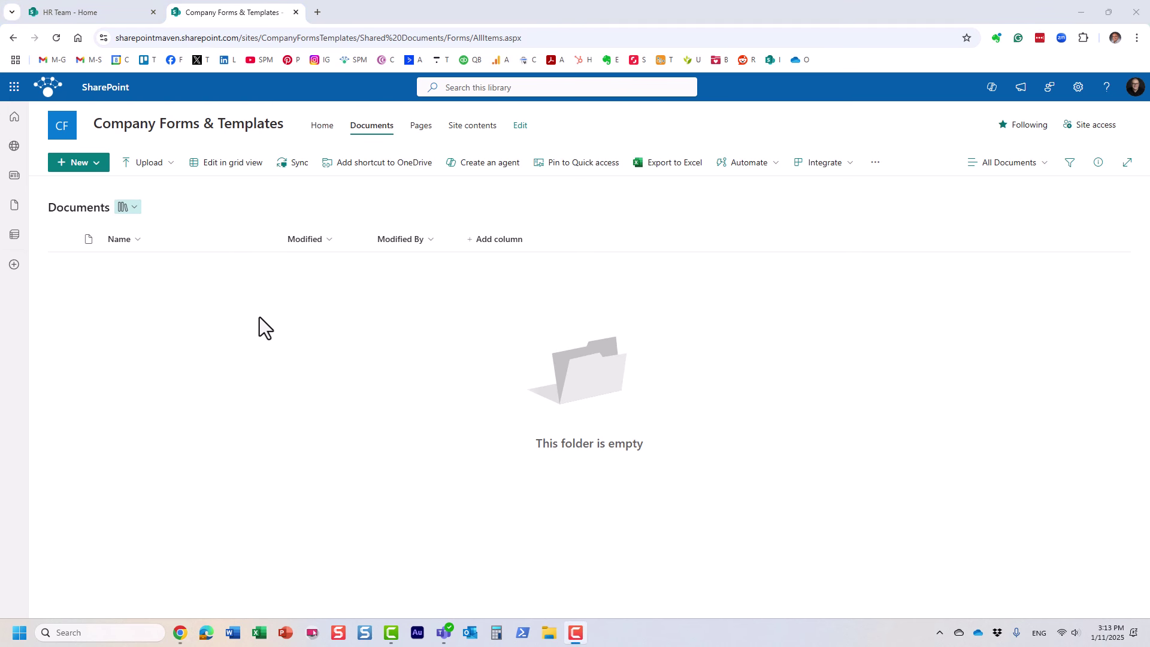
left_click(146, 163)
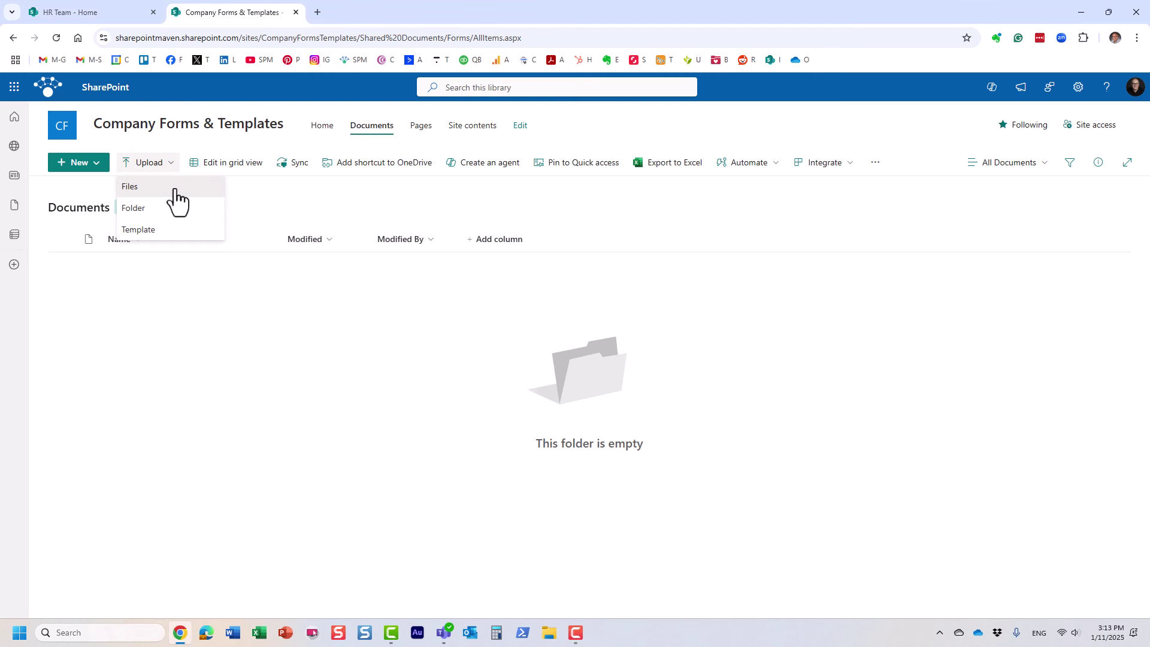
left_click(172, 187)
left_click(171, 35)
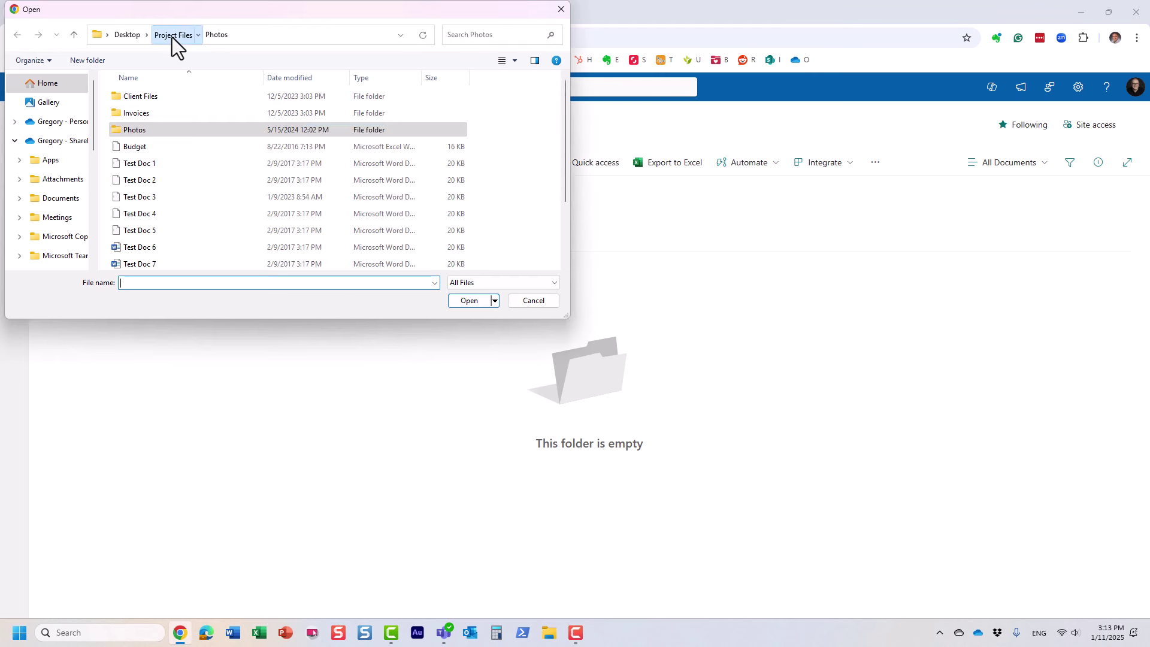
left_click(152, 163)
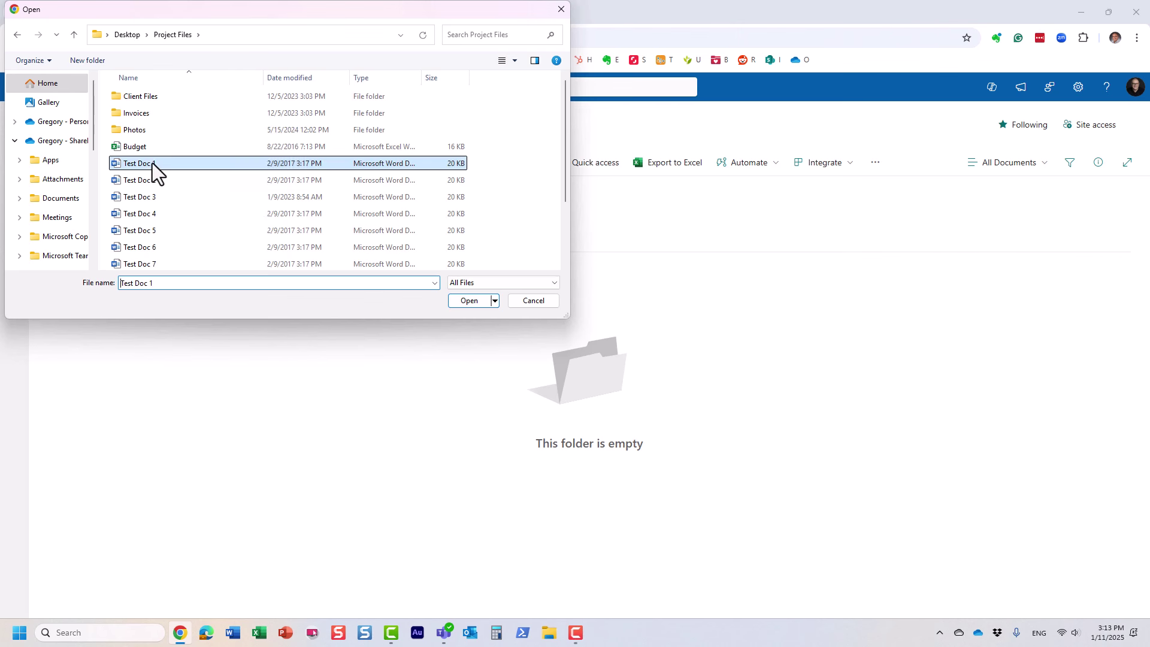
left_click(147, 150)
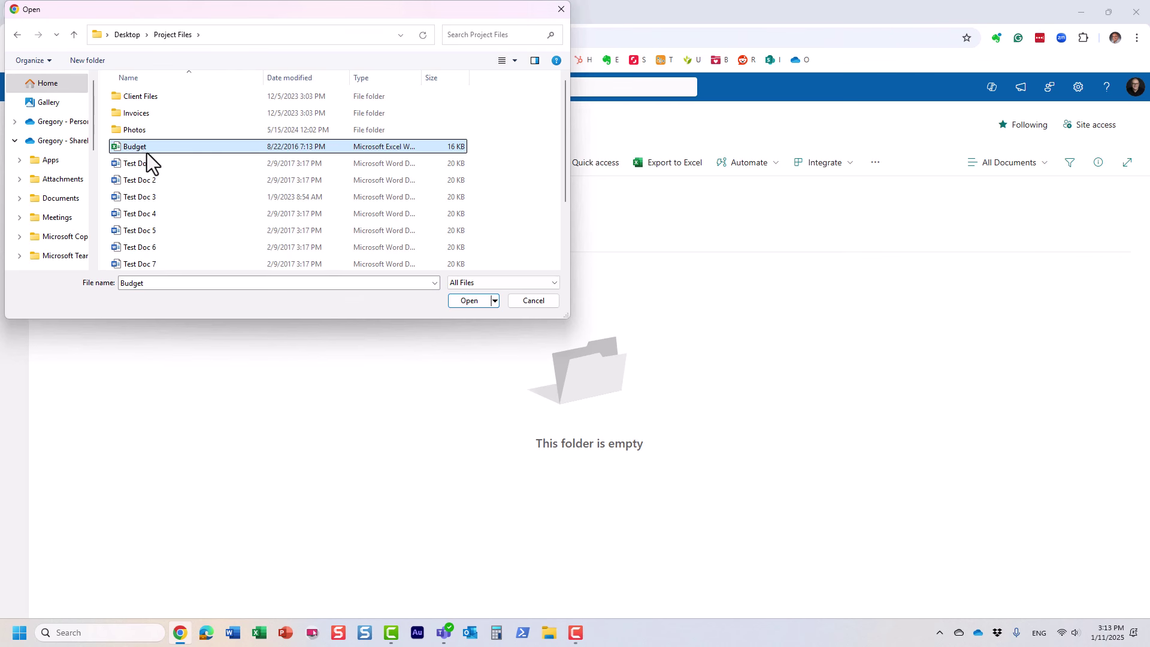
left_click(160, 230, "shift")
left_click(455, 301)
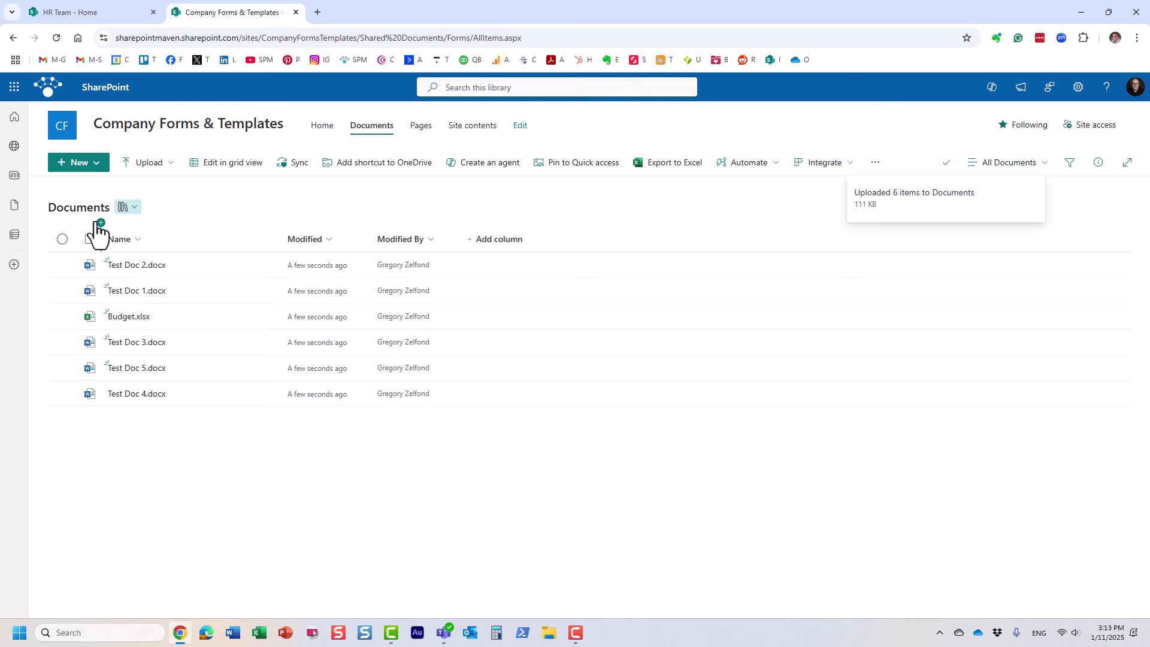
Return to the site's home page and review its permissions for owners, members and visitors
left_click(139, 135)
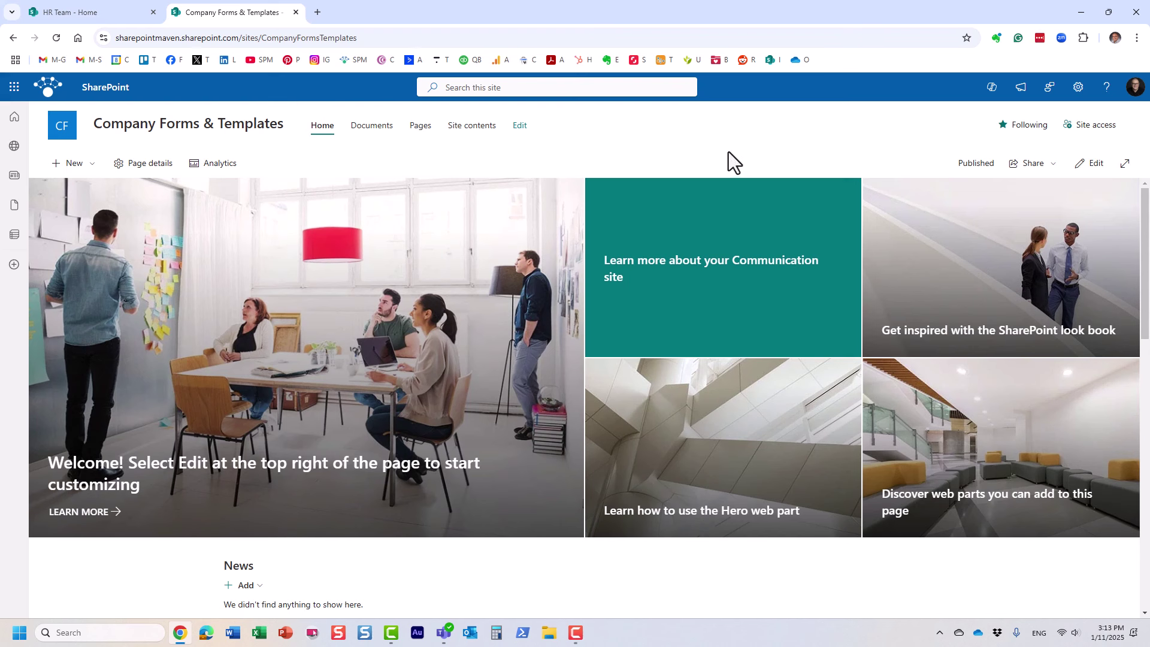
left_click(1082, 89)
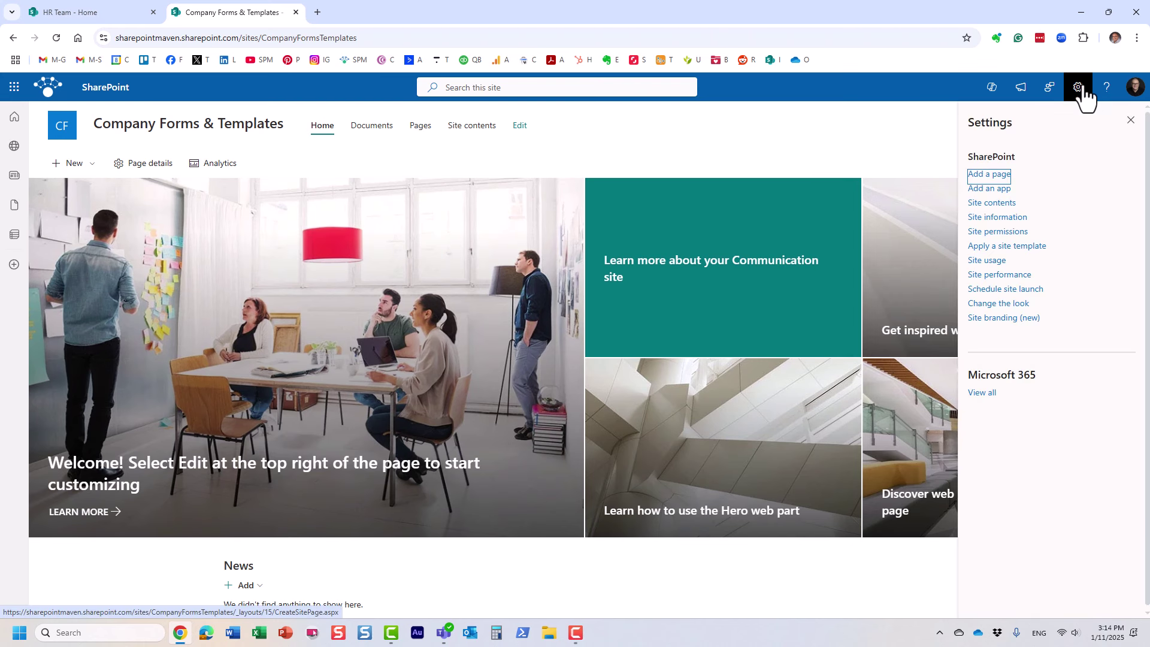
left_click(1020, 237)
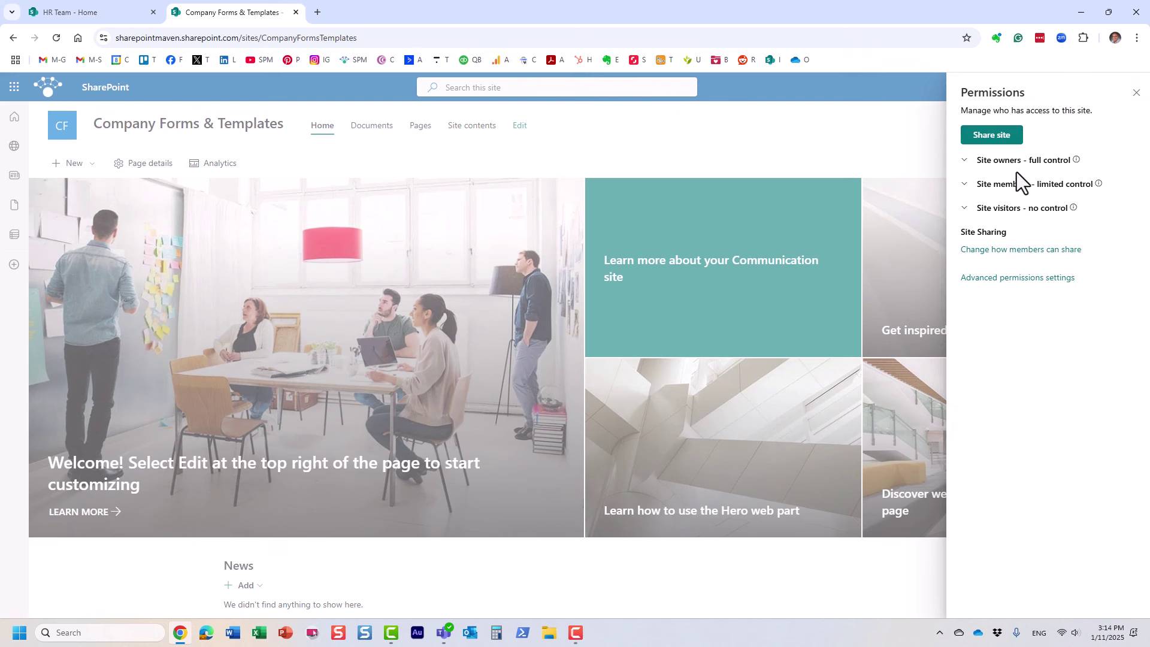
left_click(1018, 163)
left_click(1035, 215)
left_click(1040, 252)
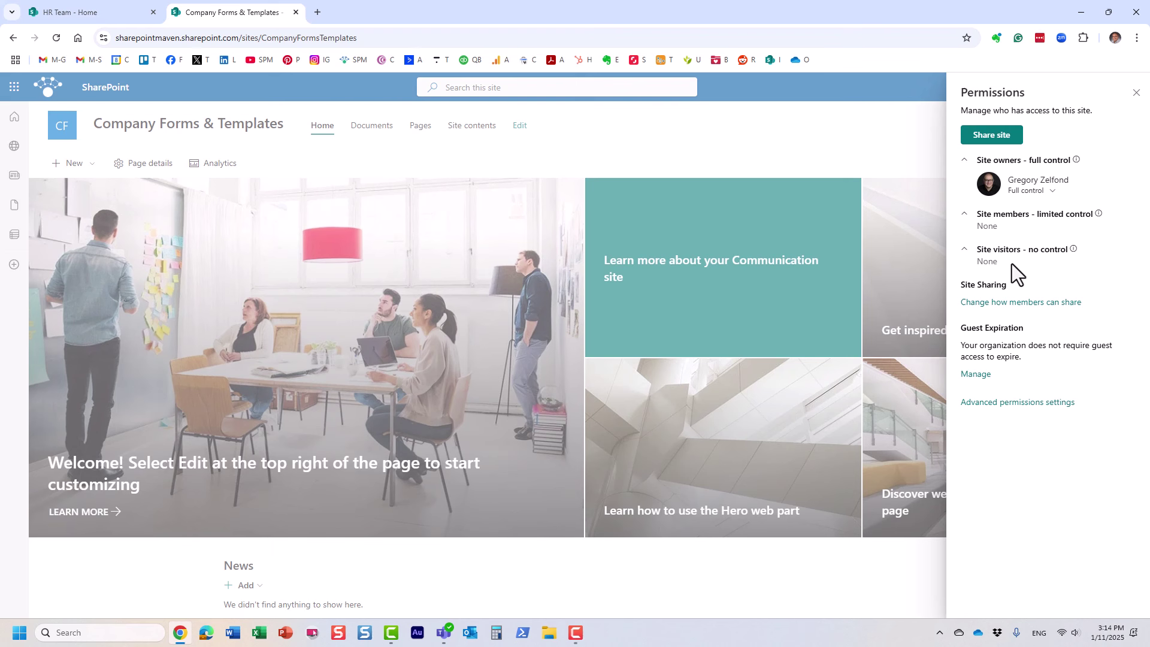
Share the site with the business analyst with Edit permission and no email notification, and check the site's permission groups
left_click(1013, 139)
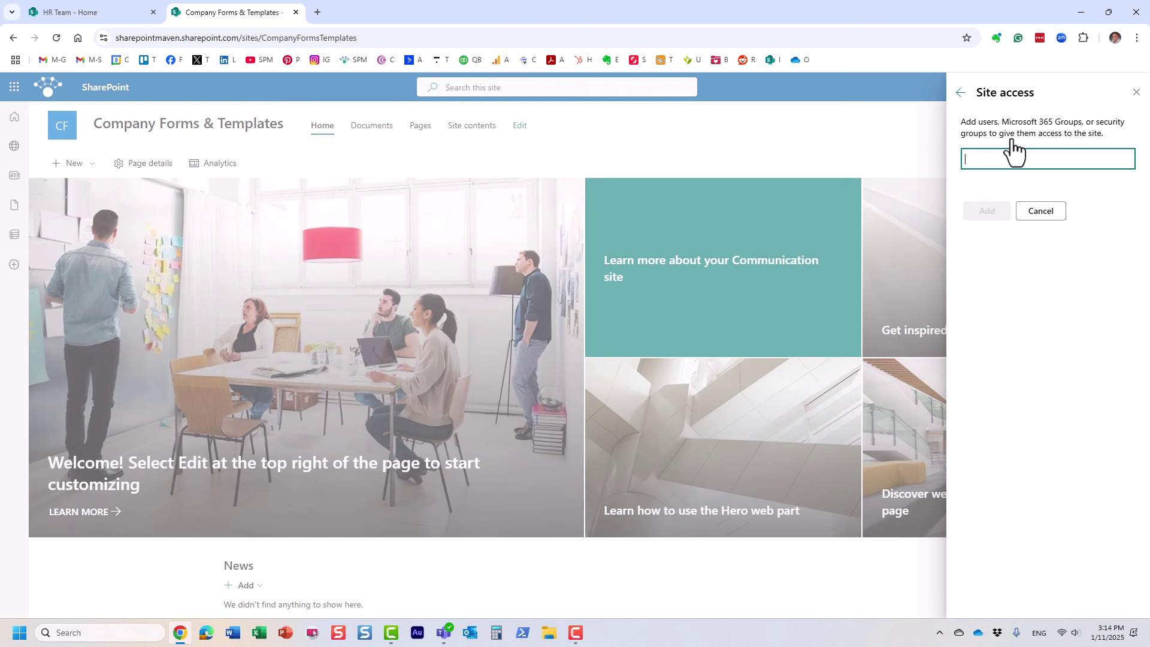
type("mary")
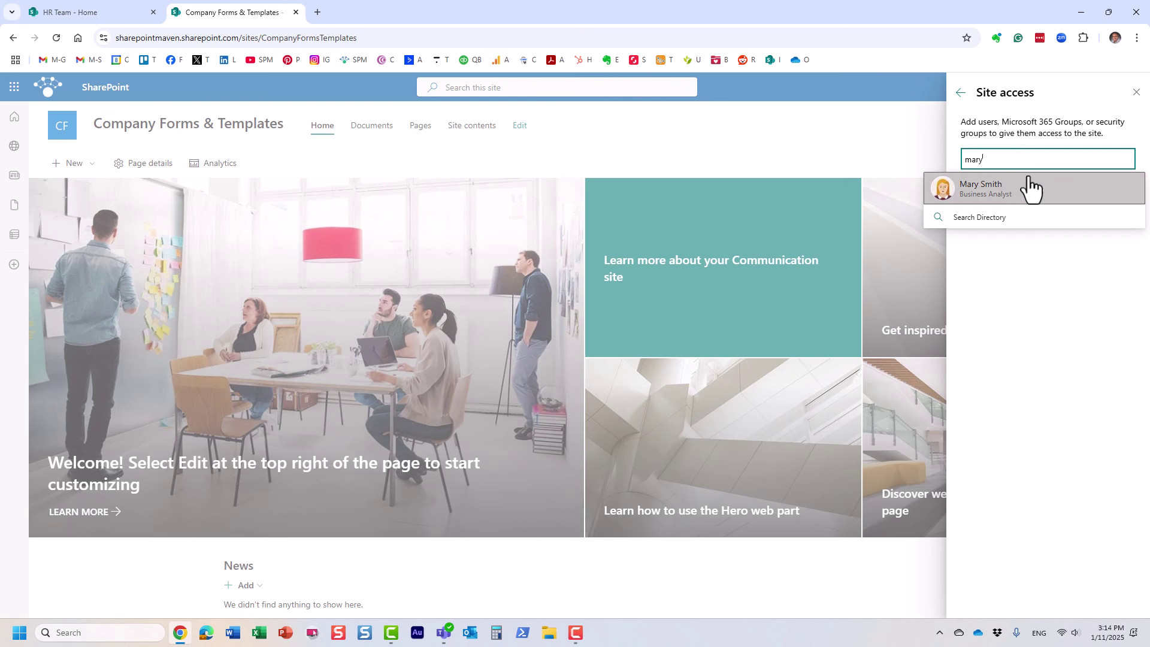
left_click(1024, 190)
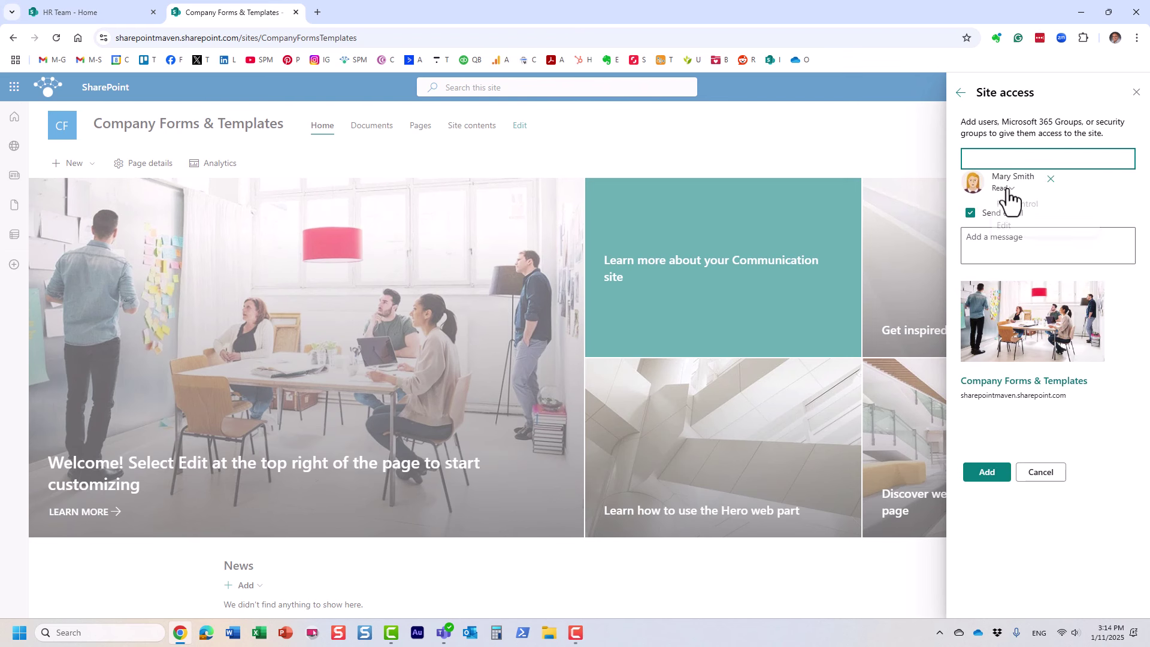
left_click(1007, 188)
left_click(1012, 230)
left_click(971, 213)
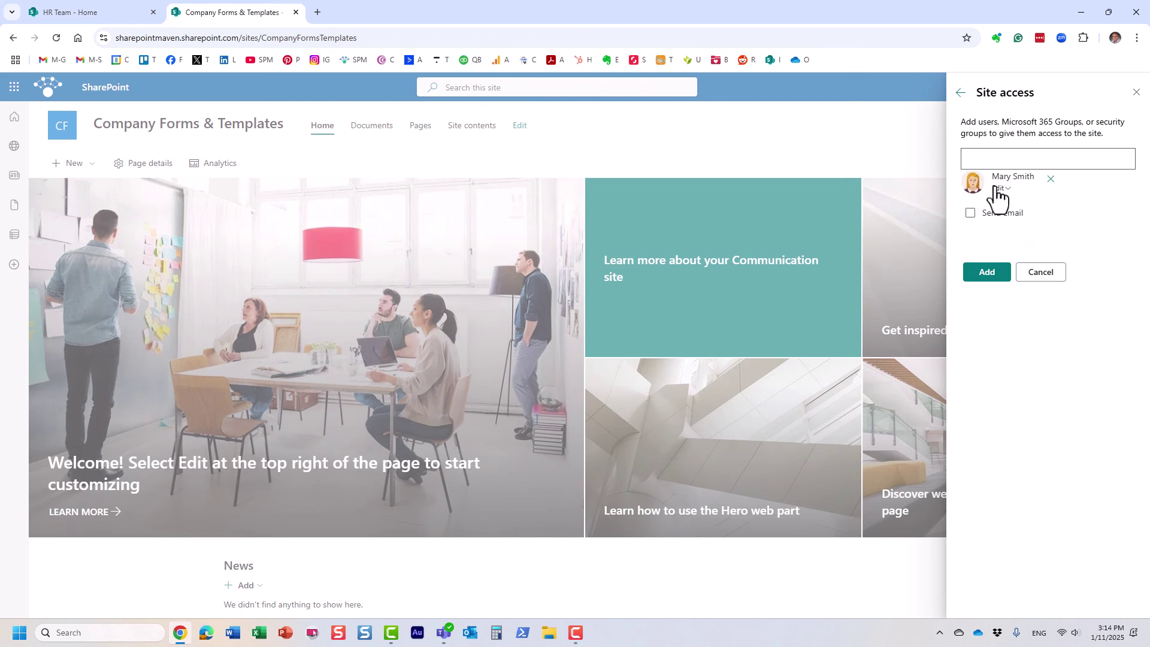
left_click(1006, 274)
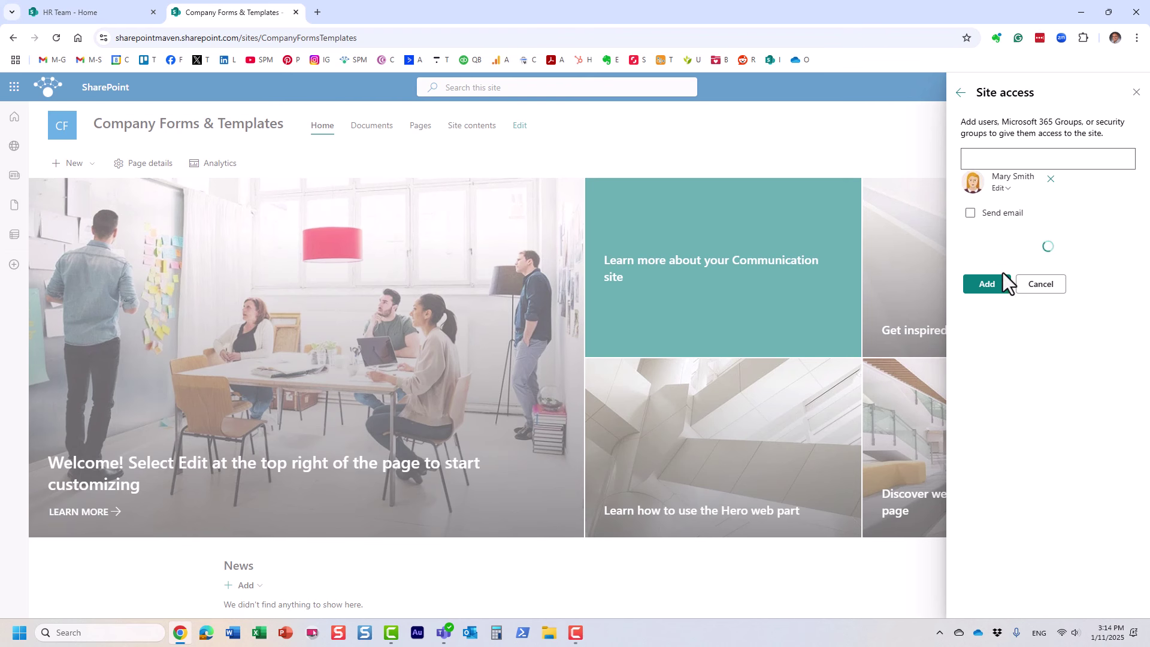
left_click(1008, 185)
left_click(1005, 161)
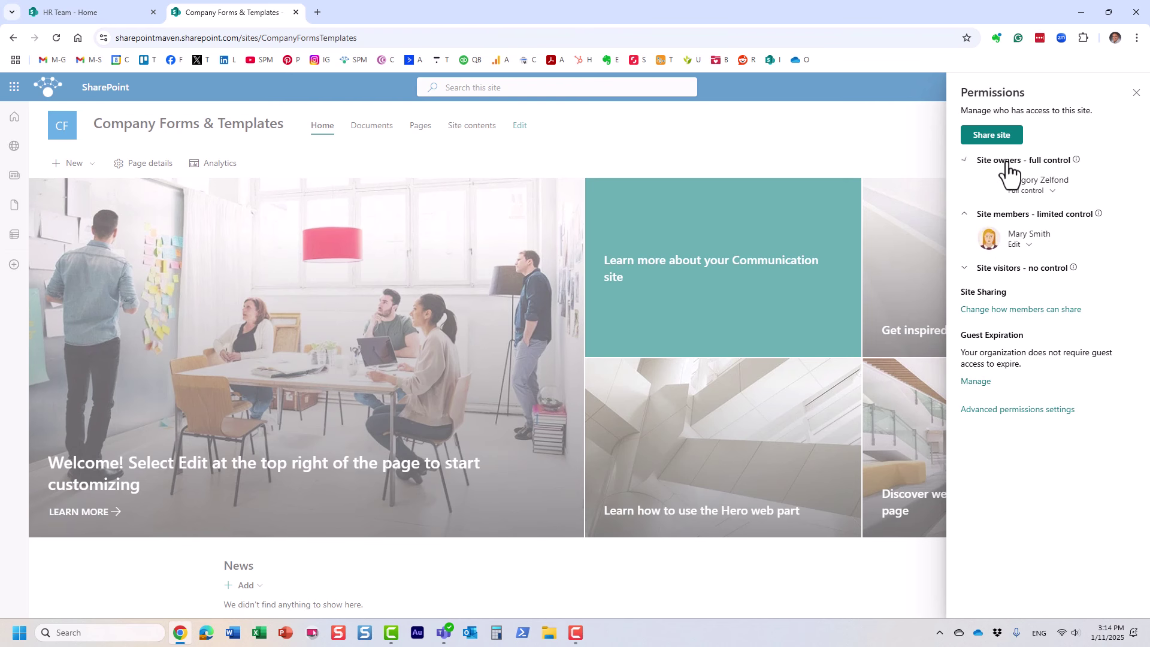
left_click(1015, 276)
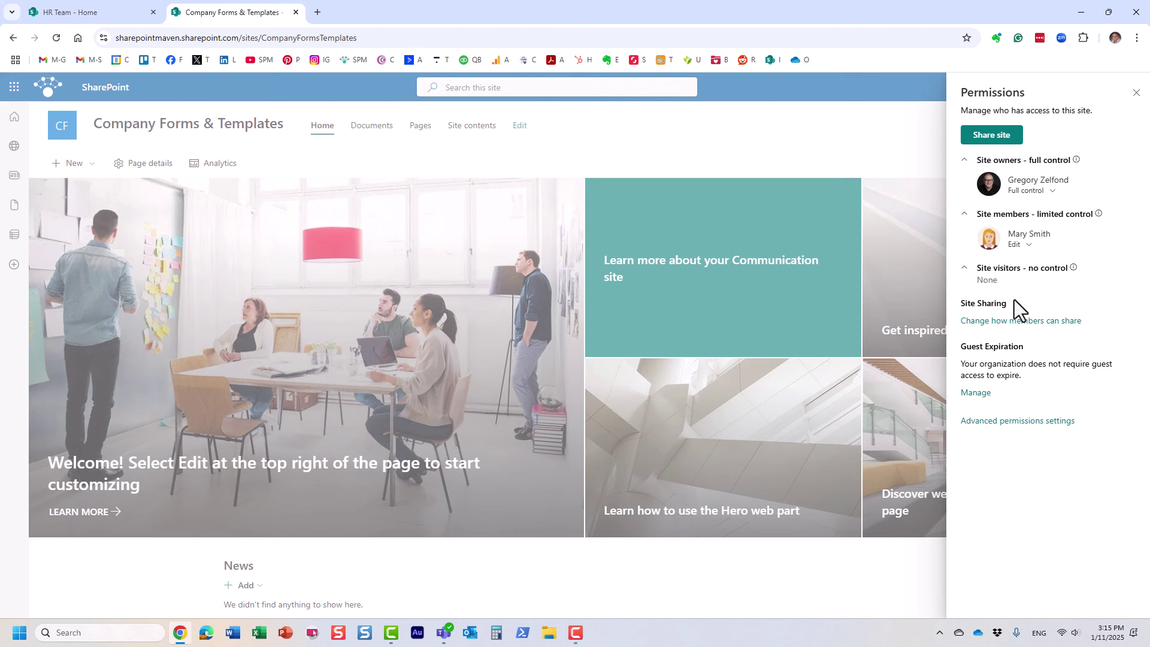
Give "Everyone except external users" Read access to the site without sending an email, and check the owners, members and visitors
left_click(1001, 139)
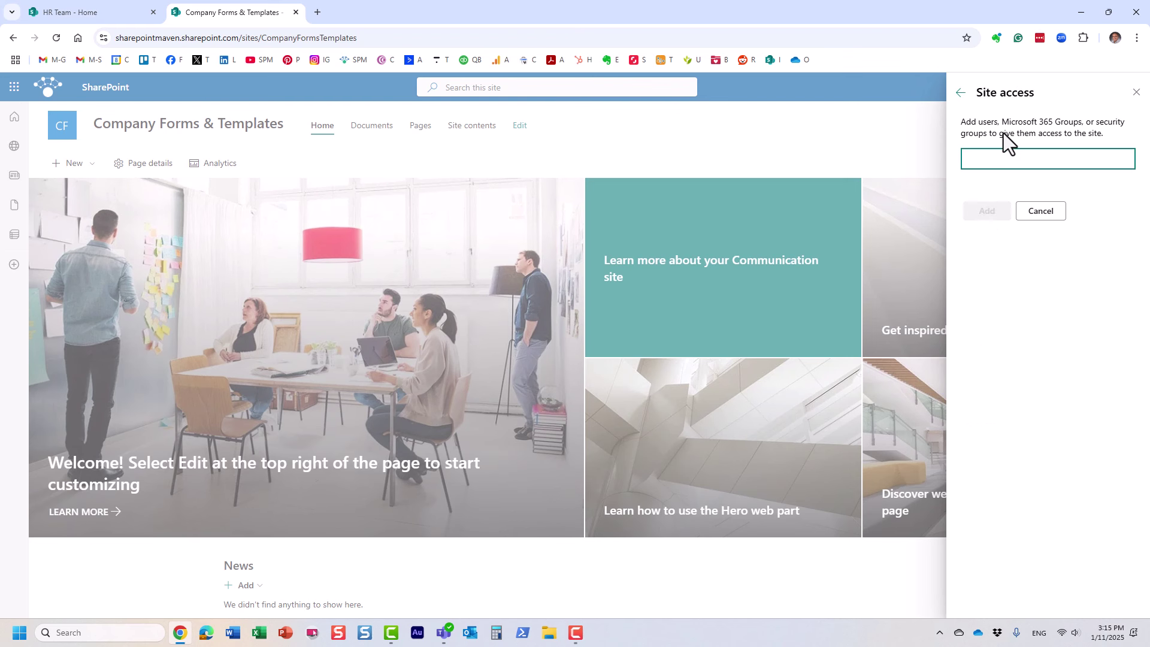
type("every")
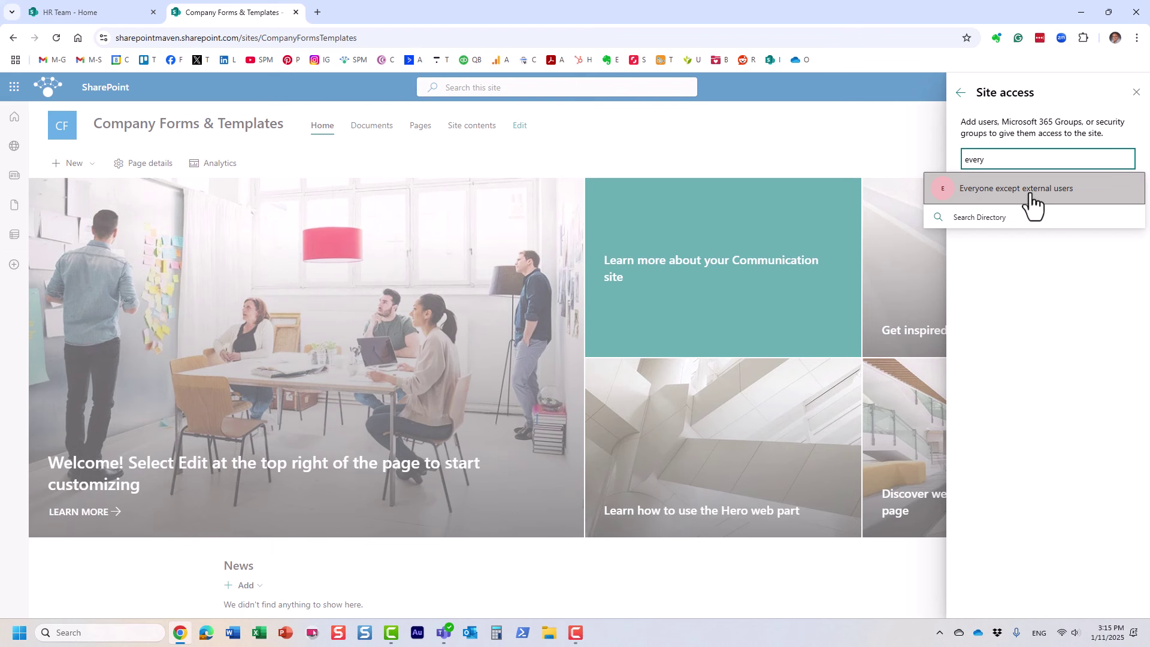
left_click(1066, 197)
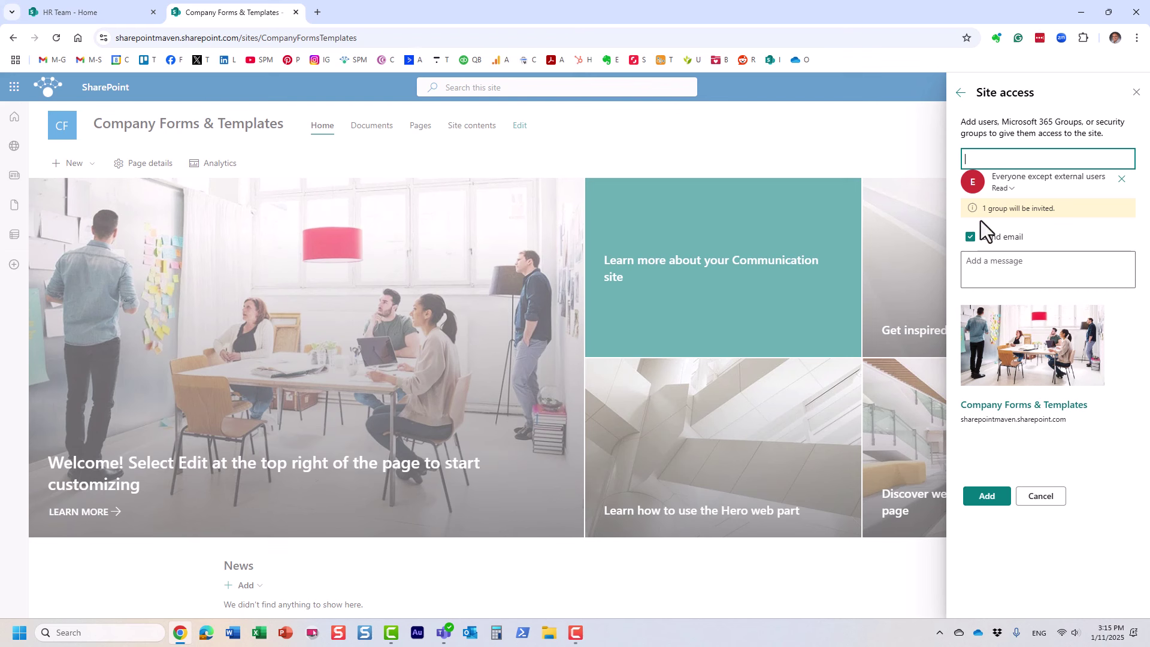
left_click(970, 238)
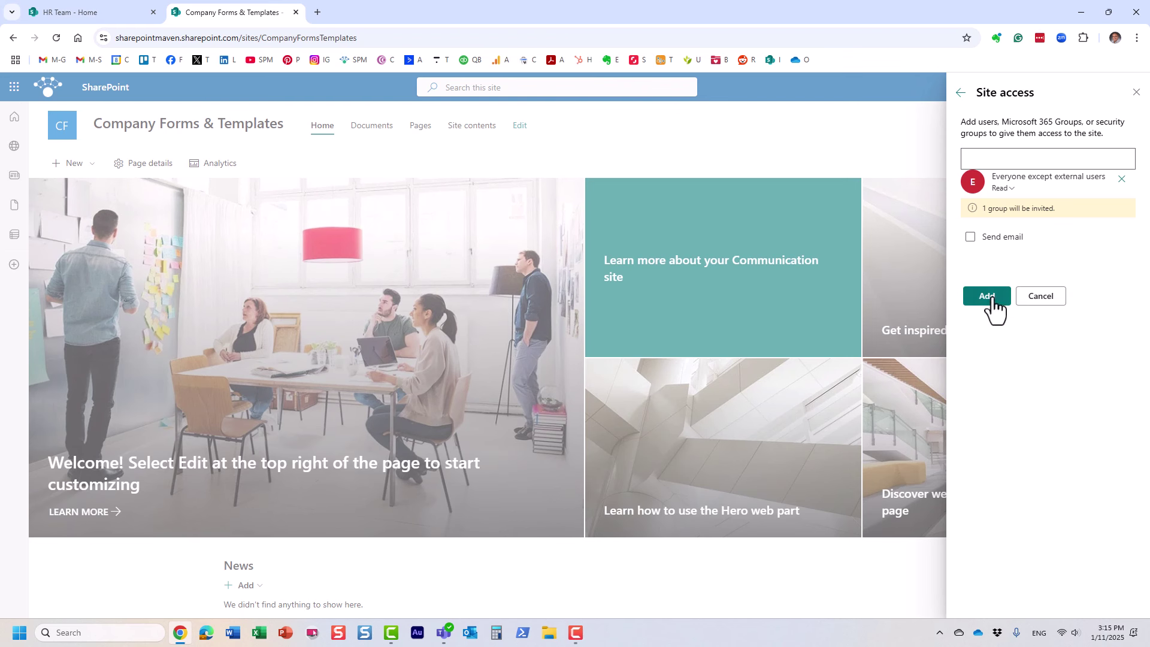
left_click(1010, 188)
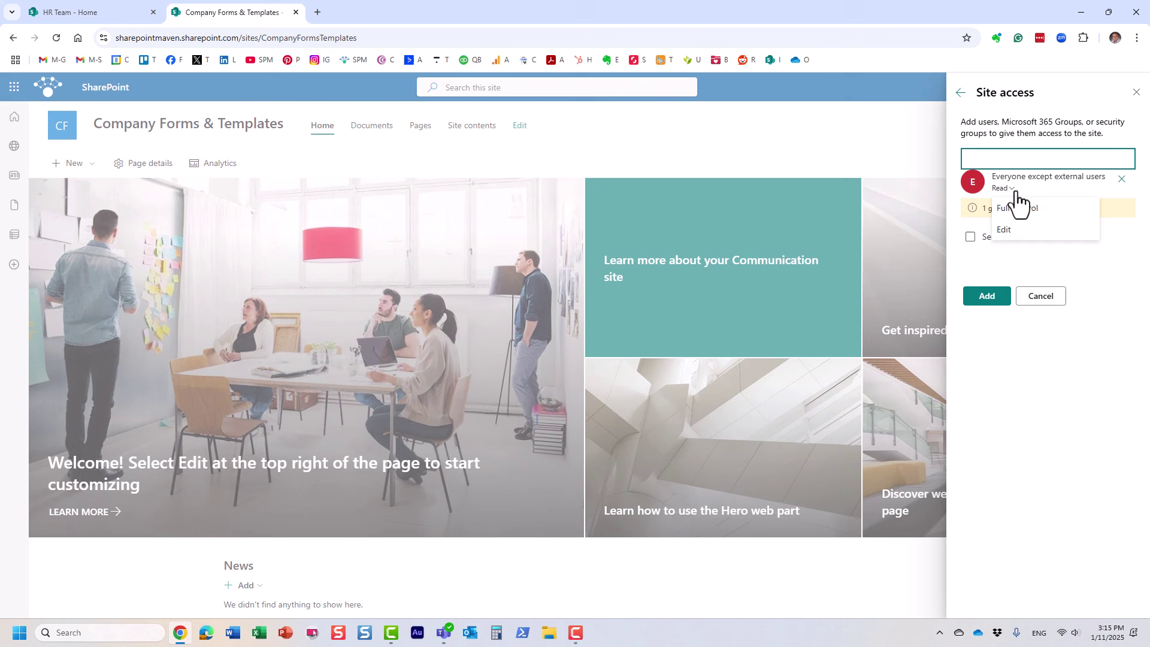
left_click(1023, 317)
left_click(987, 297)
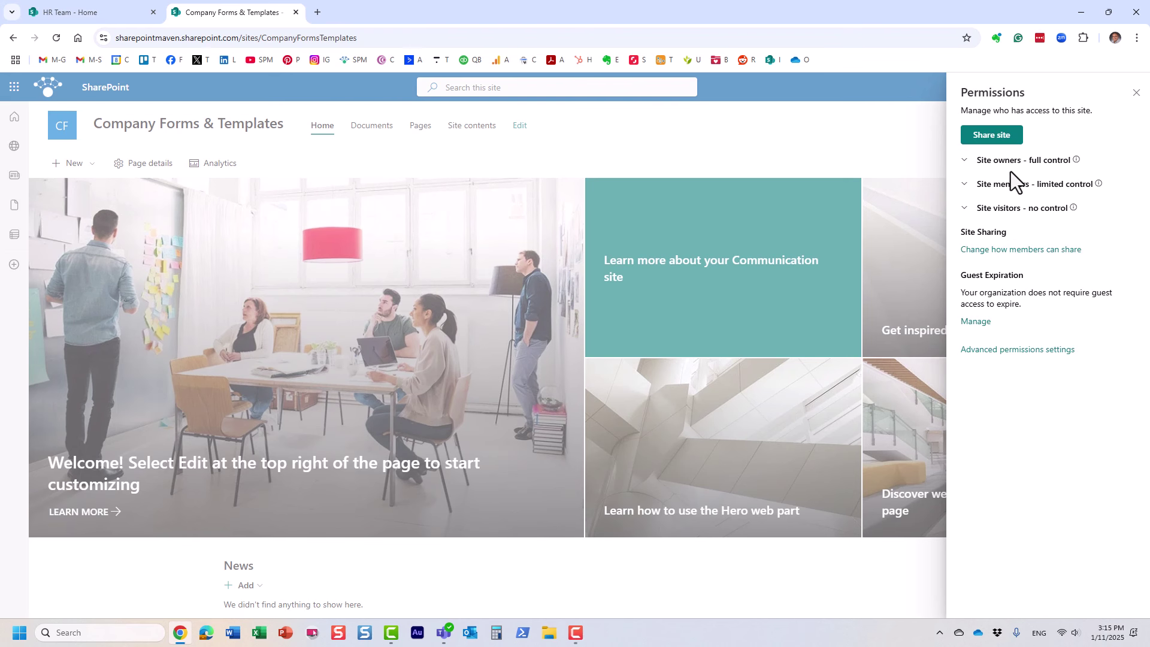
left_click(1011, 168)
left_click(1010, 214)
left_click(1008, 268)
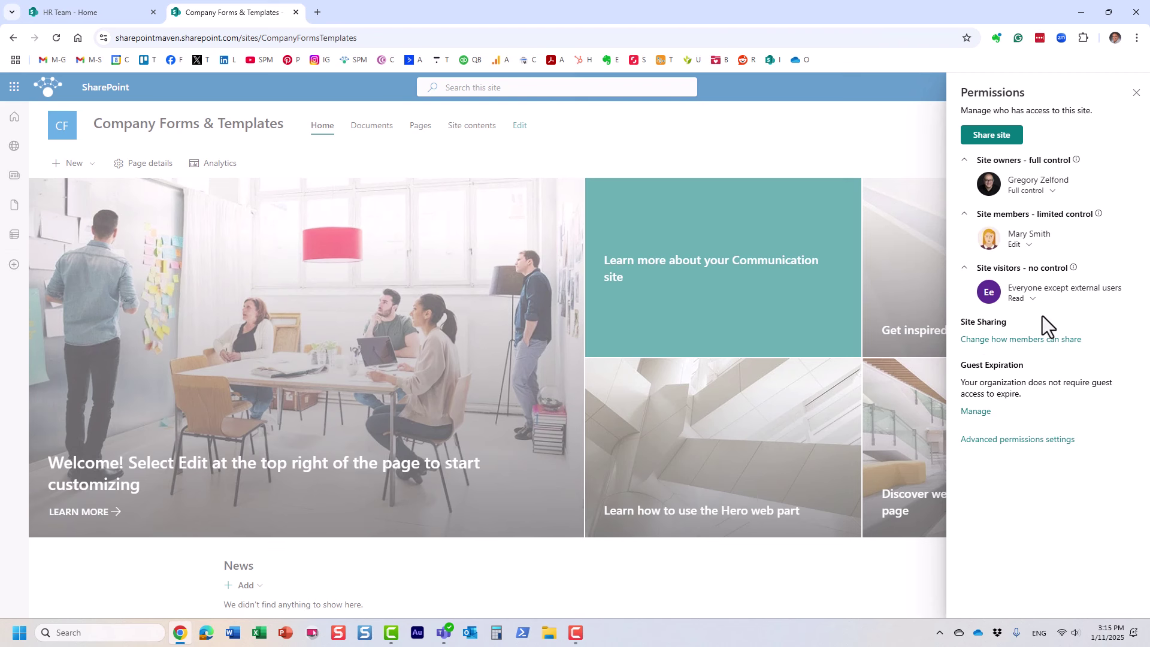
Compare the Company Forms & Templates Documents library with the HR Team site's home page
left_click(1136, 92)
left_click(389, 125)
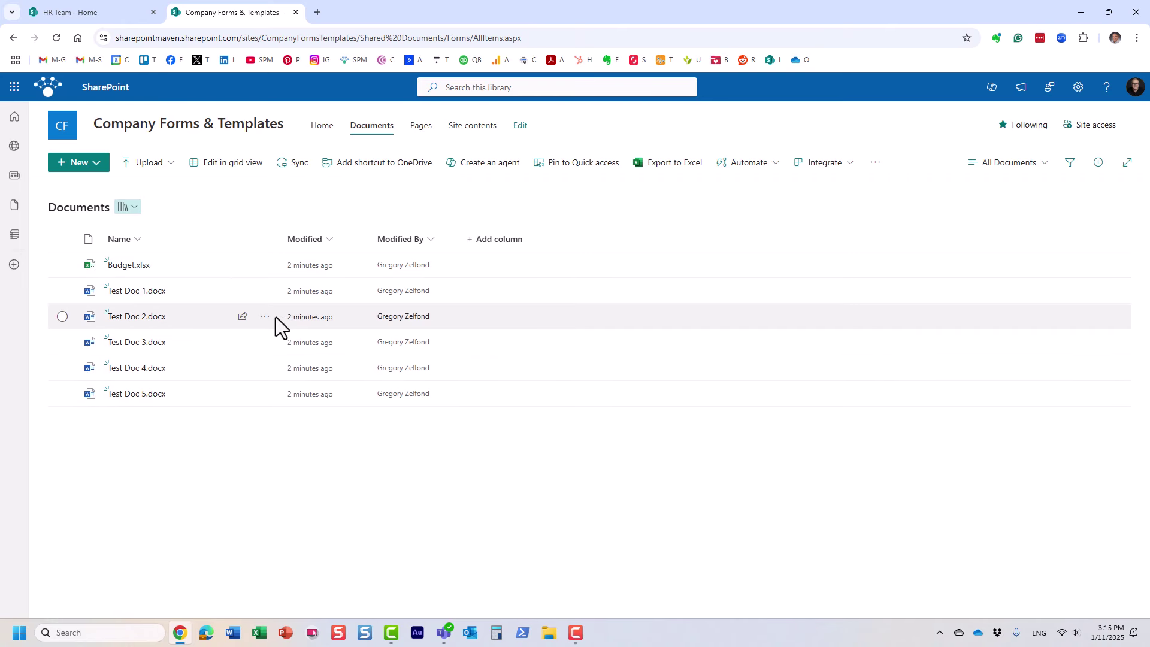
left_click(88, 12)
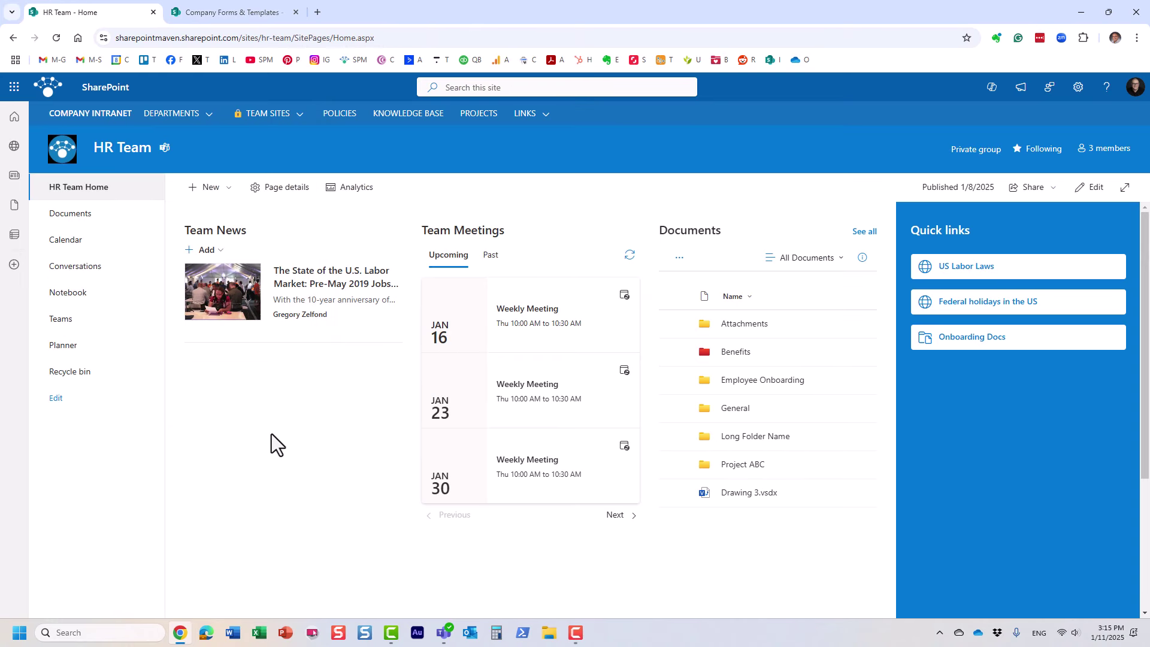
left_click(211, 9)
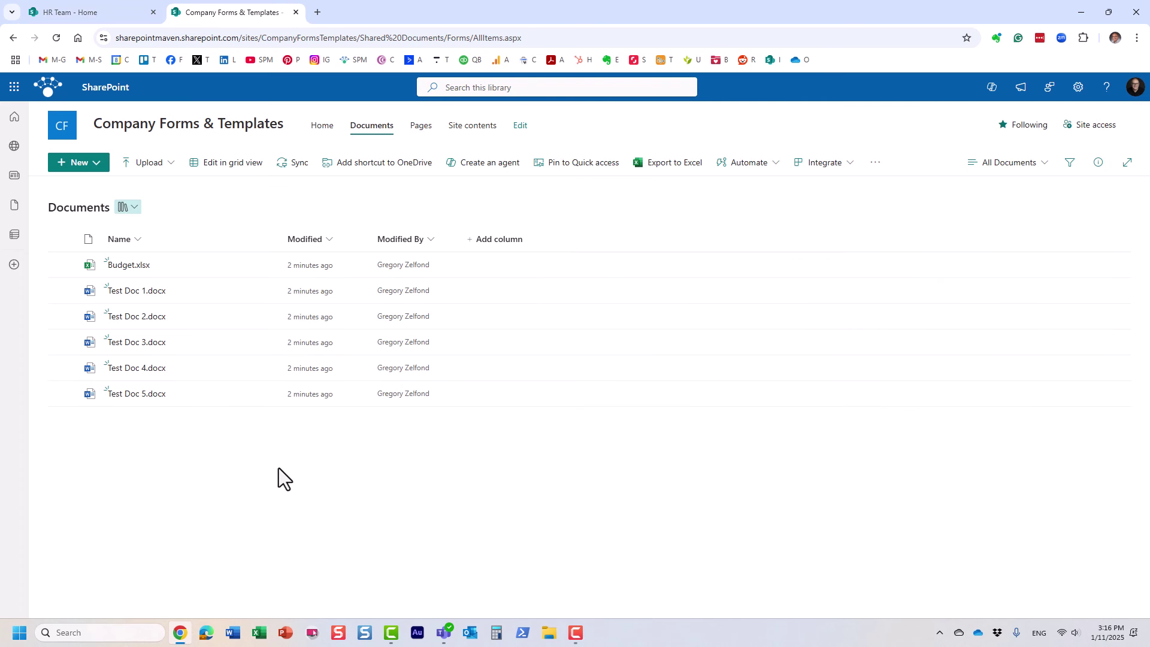
left_click(120, 11)
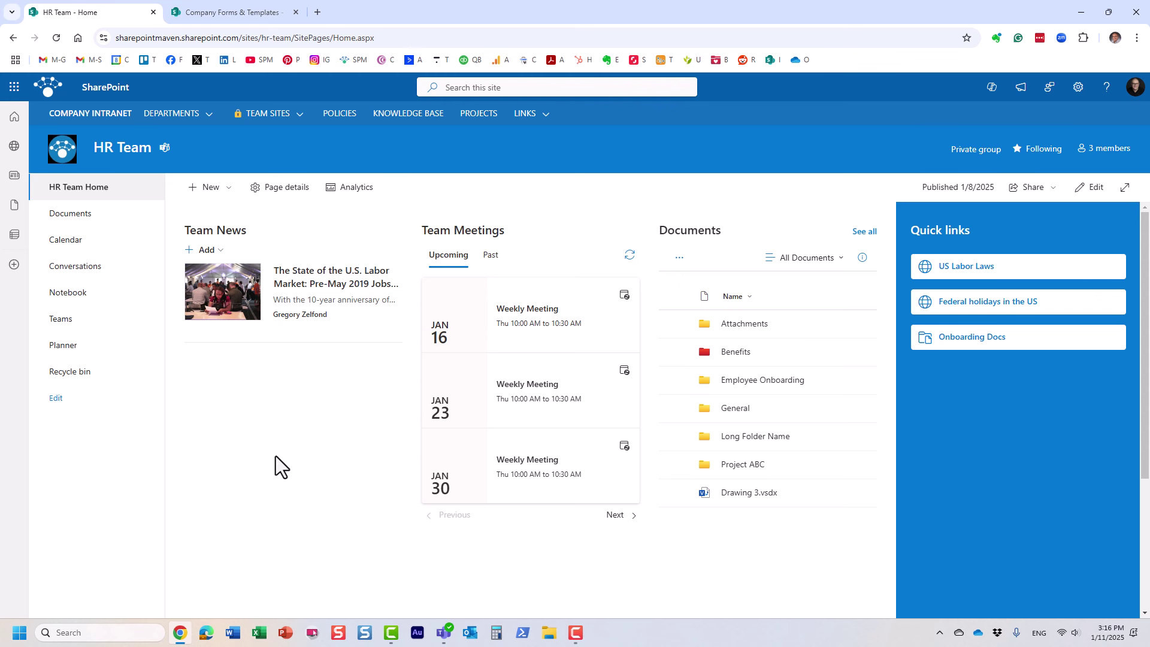
left_click(222, 10)
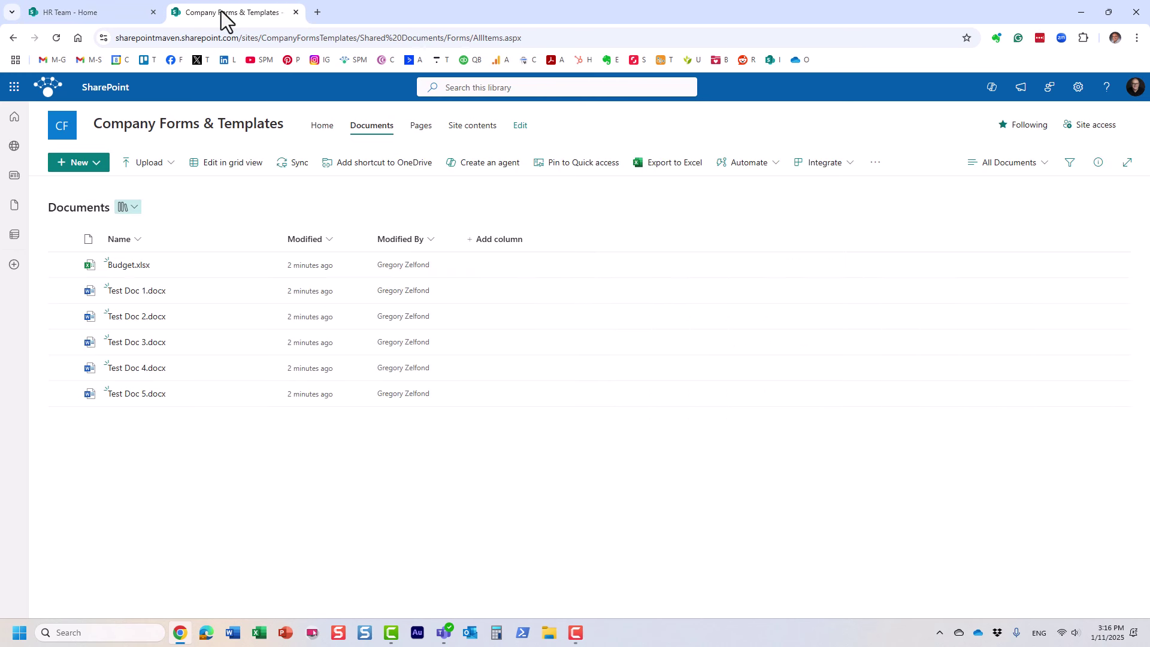
Review who is listed as owner, member and visitor in the Company Forms & Templates site access settings
left_click(1090, 125)
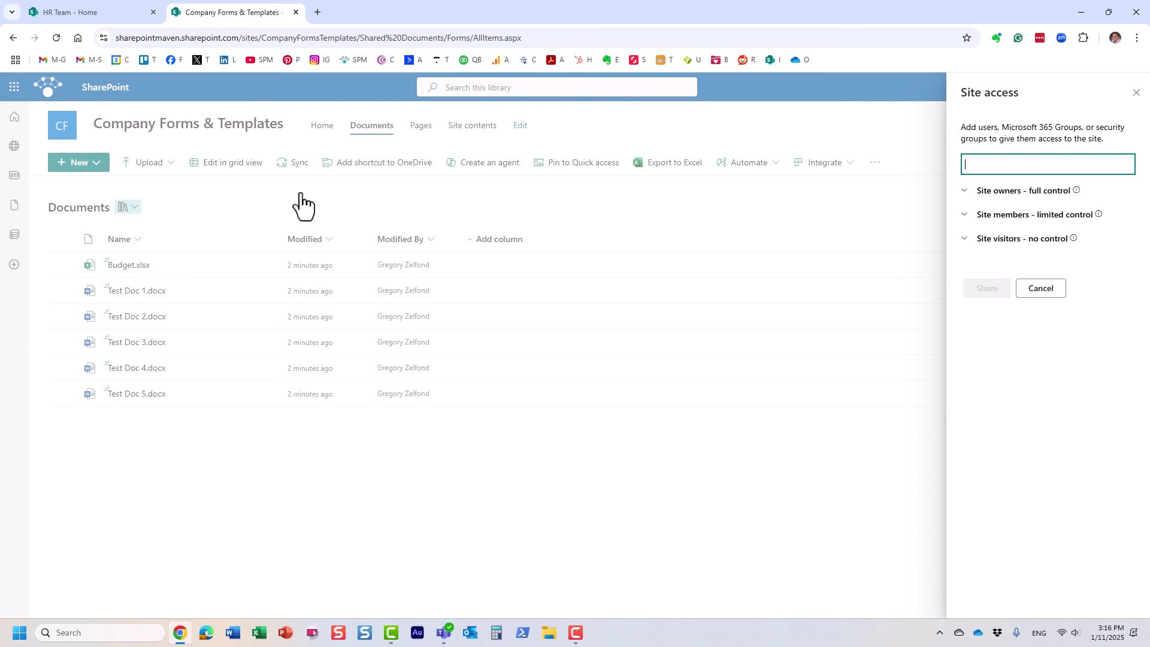
left_click(1047, 192)
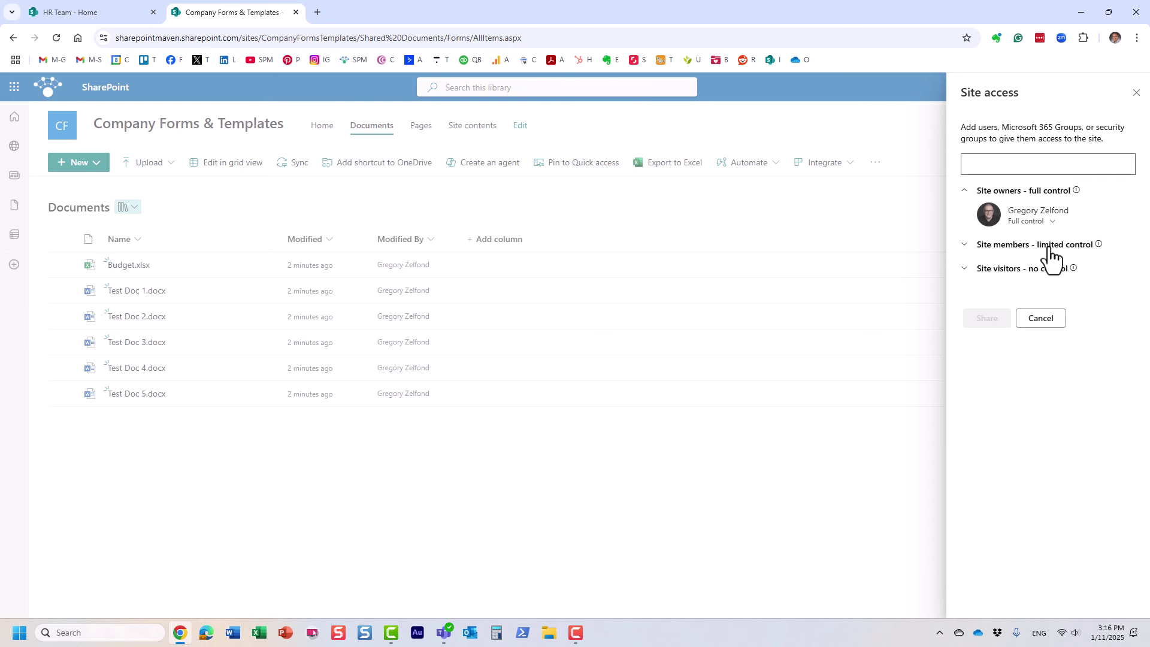
left_click(1048, 247)
left_click(1048, 299)
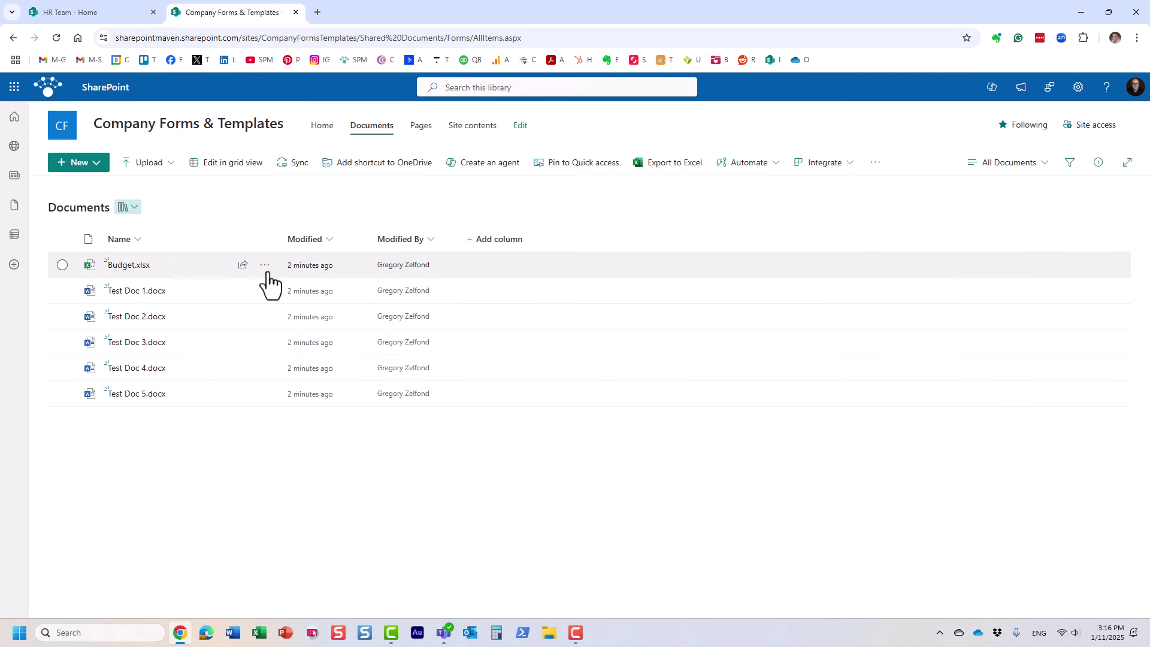
Open Test Doc 1 from the Documents library and check its available modes, keeping it in Editing mode
left_click(136, 290)
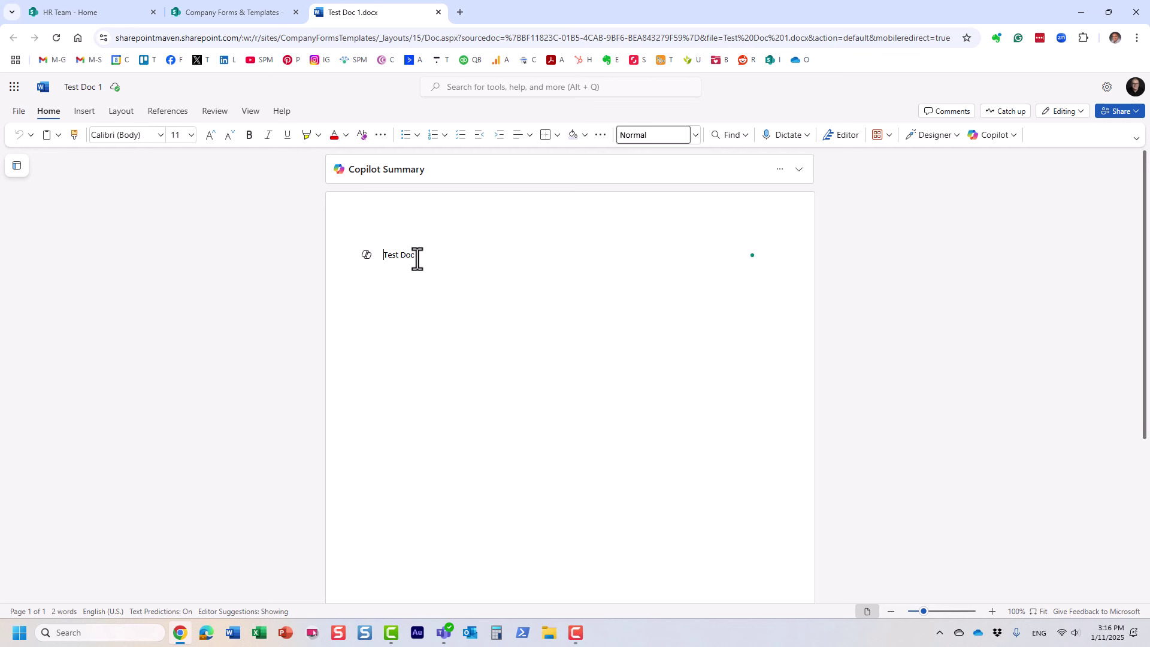
left_click(1065, 112)
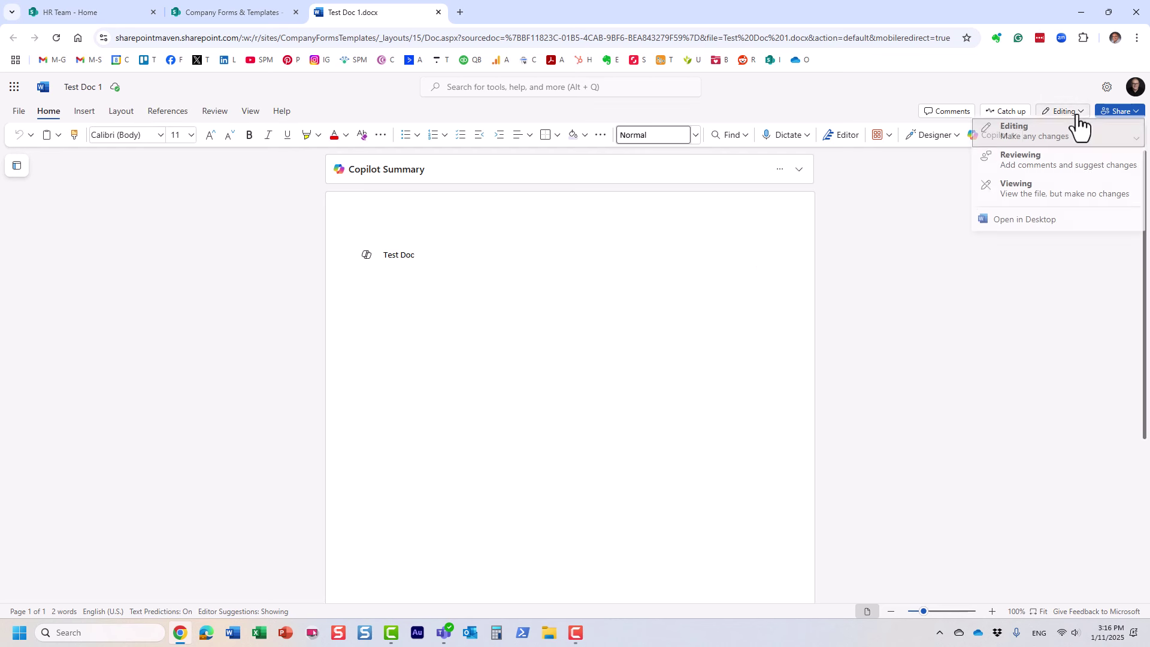
left_click(1018, 132)
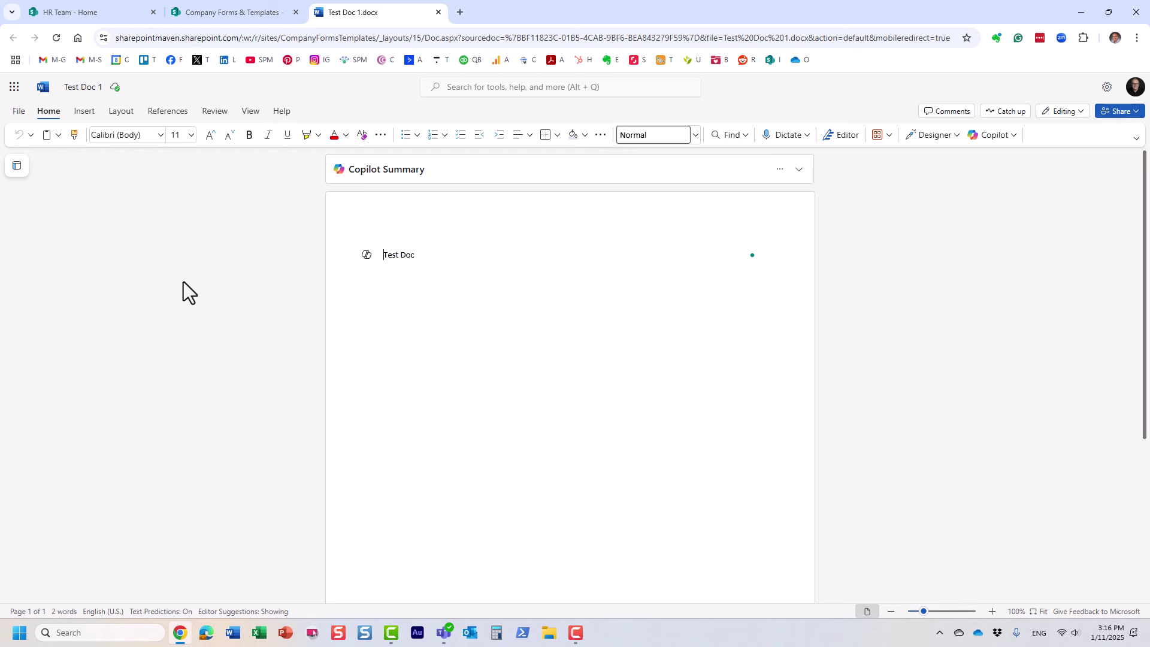
Look inside the Bylaws folder on the Board of Directors site and return to the Board Documents library
left_click(209, 15)
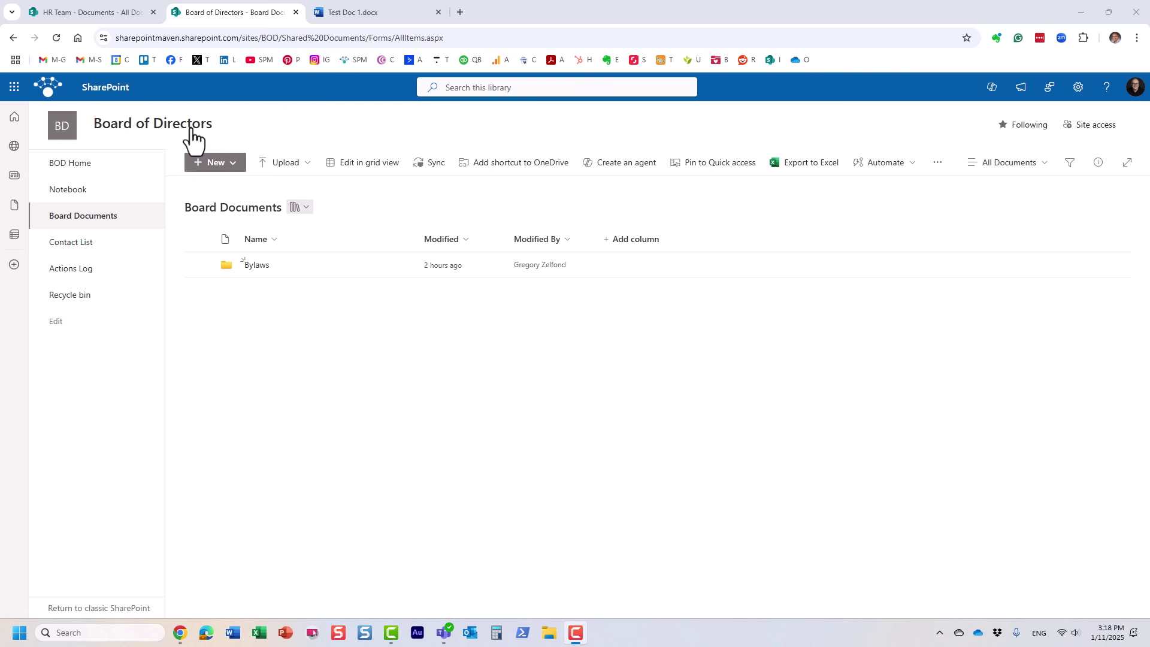
left_click(258, 266)
left_click(231, 209)
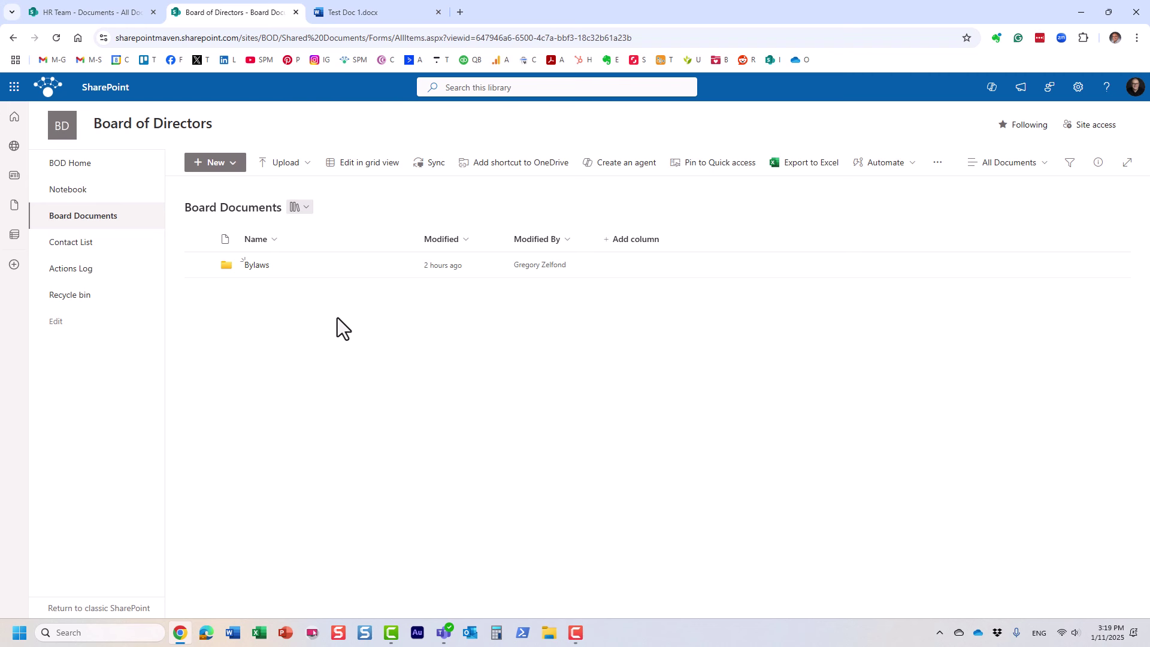
Create a blank Word document in the Board Documents library, close it and refresh the file list
left_click(235, 173)
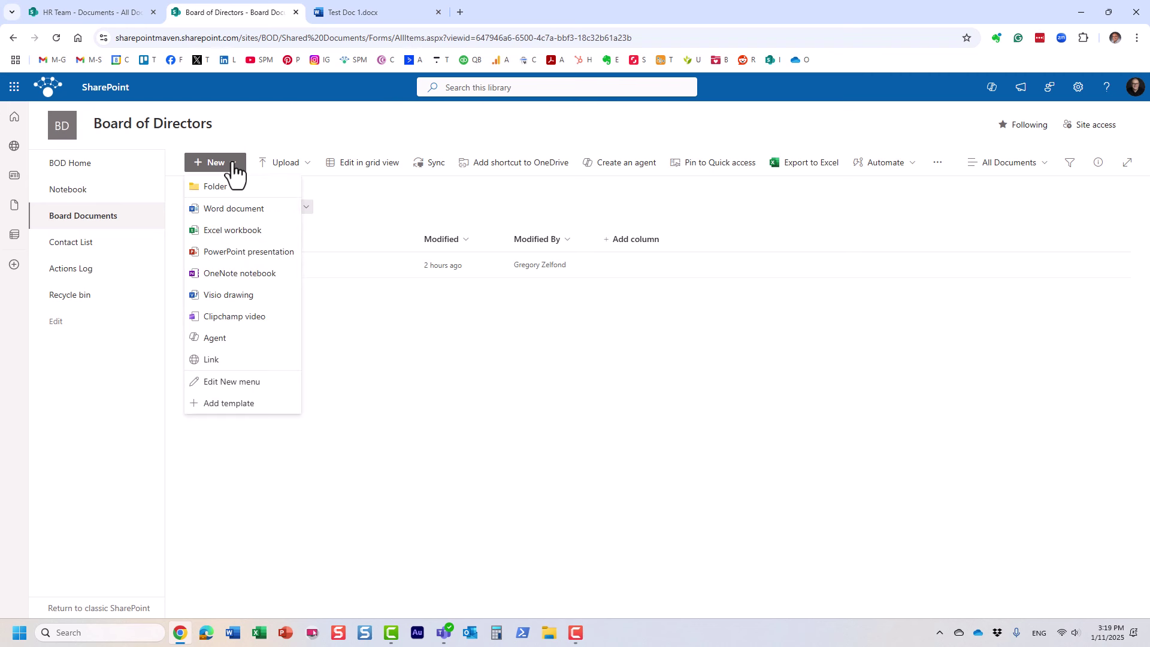
left_click(231, 210)
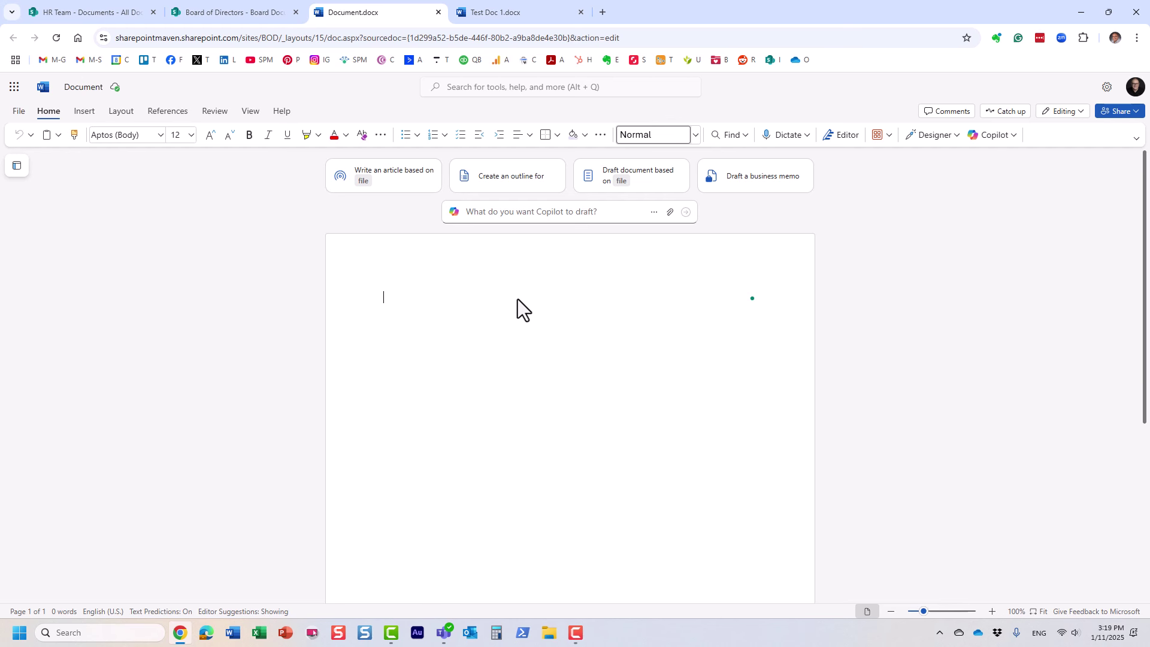
left_click(438, 12)
left_click(56, 38)
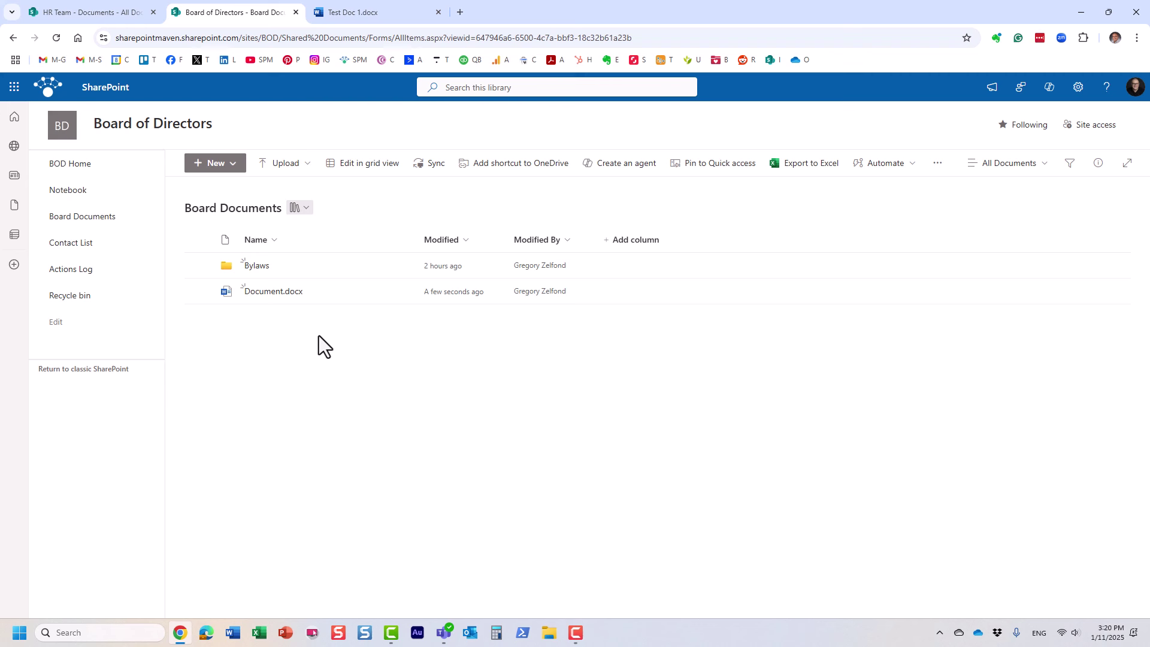
Add the Budget workbook from the Project Files folder as a template for new files in Board Documents and check the new-file options
left_click(234, 171)
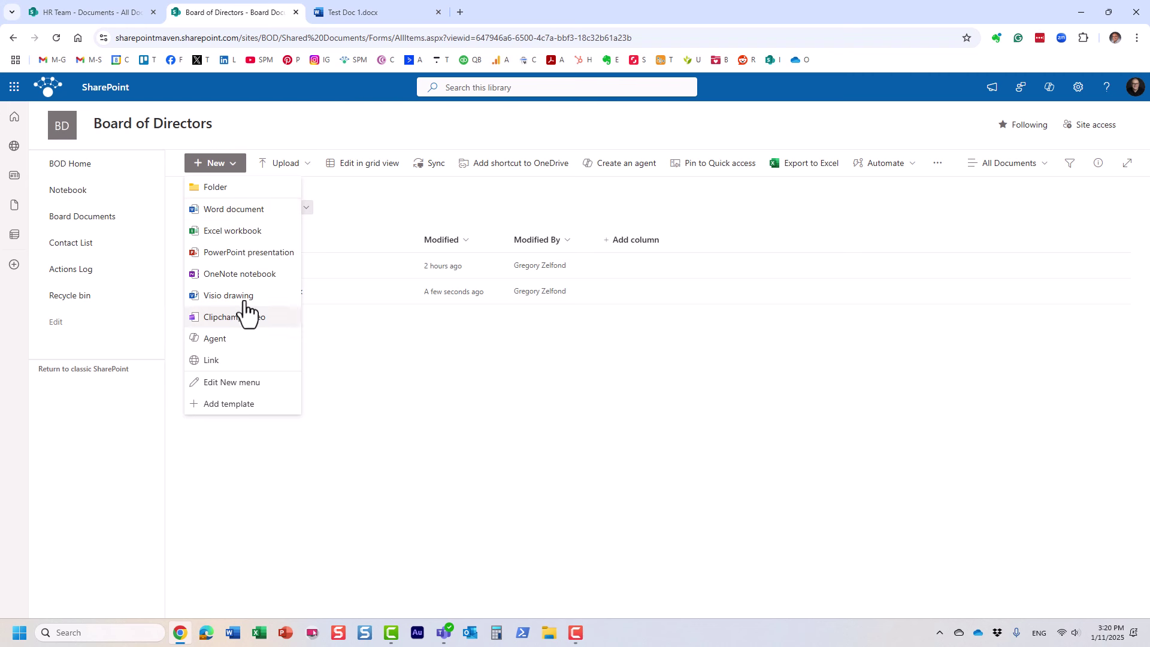
left_click(242, 409)
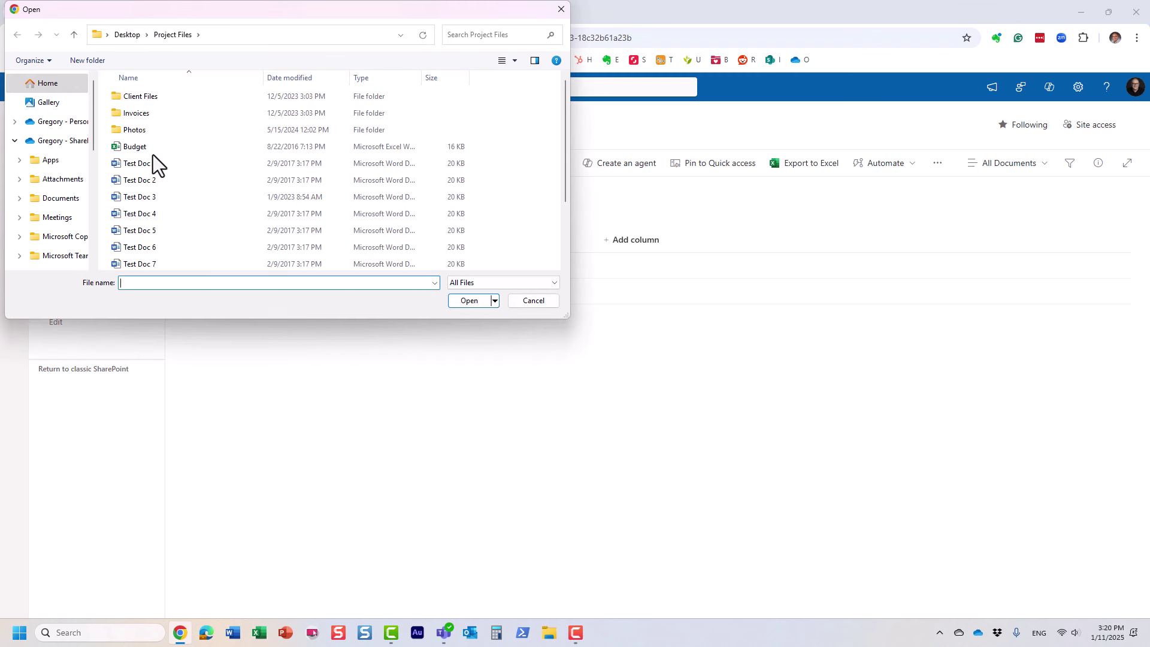
left_click(138, 147)
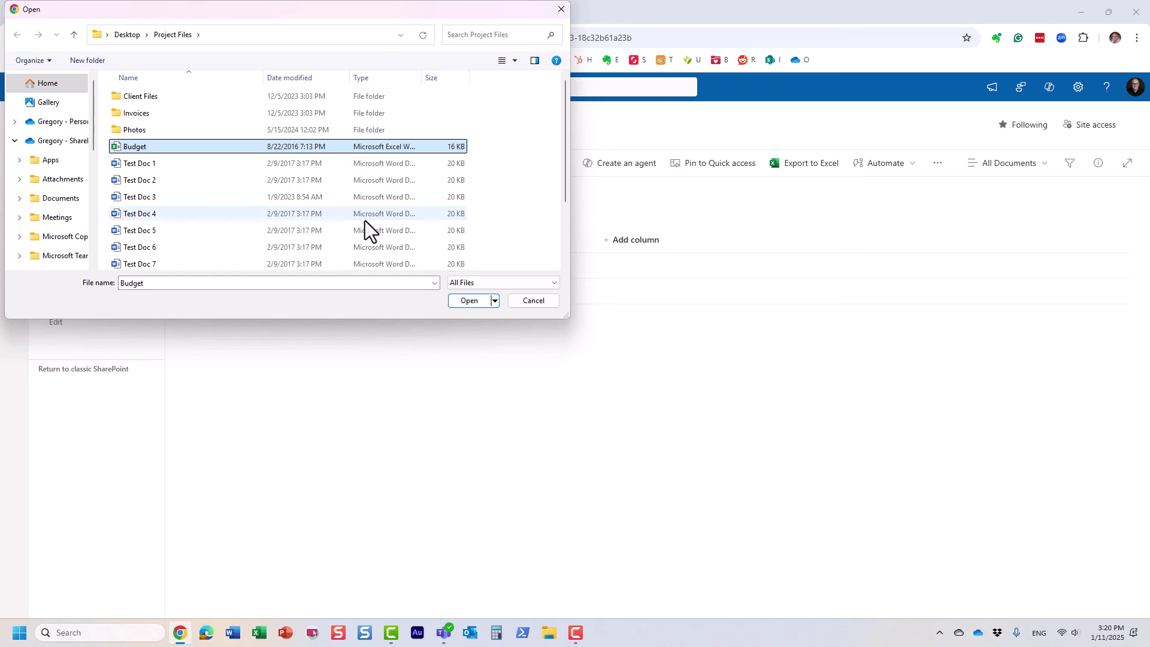
left_click(469, 301)
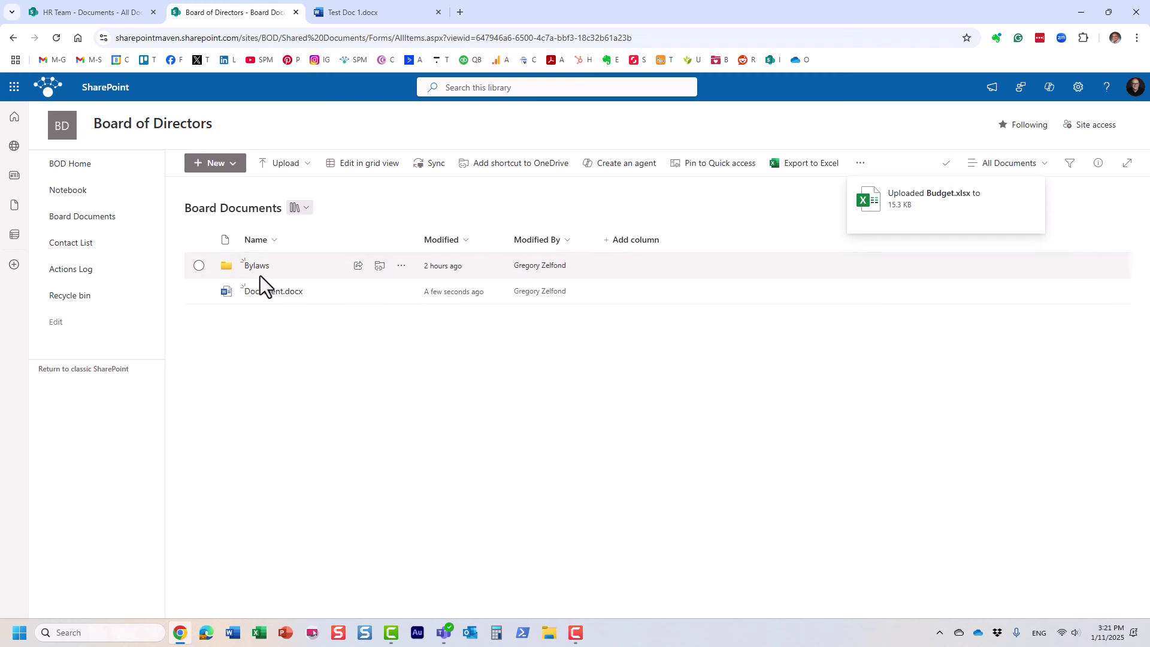
left_click(239, 171)
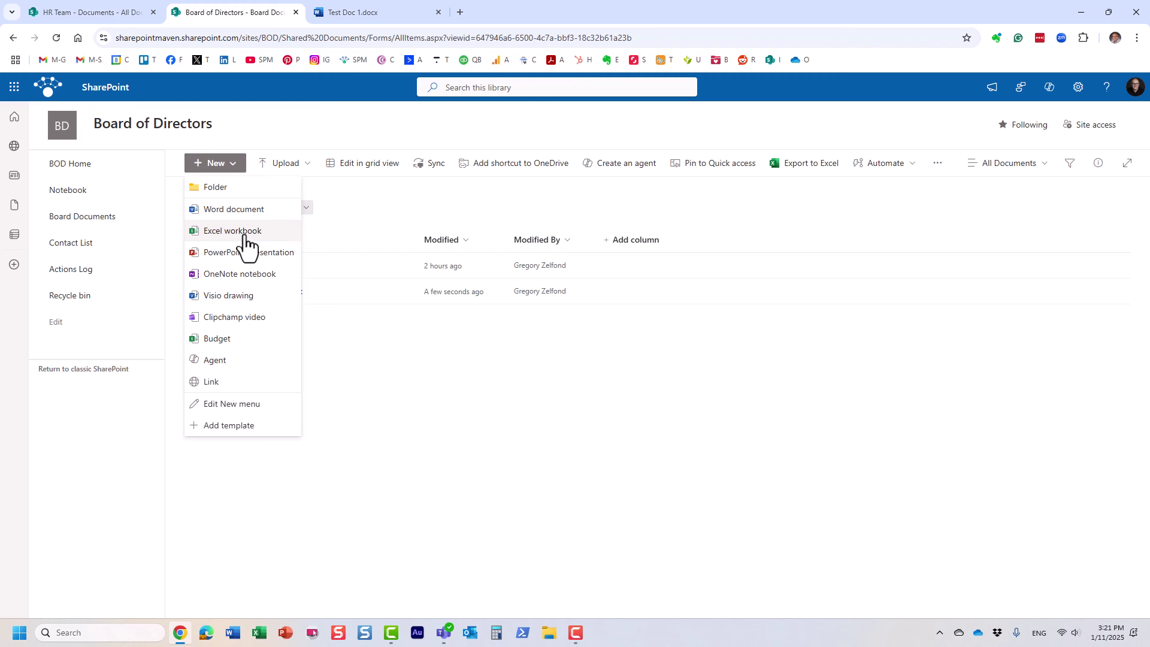
Close the Budget 2025 workbook and refresh the Board Documents file list
left_click(389, 380)
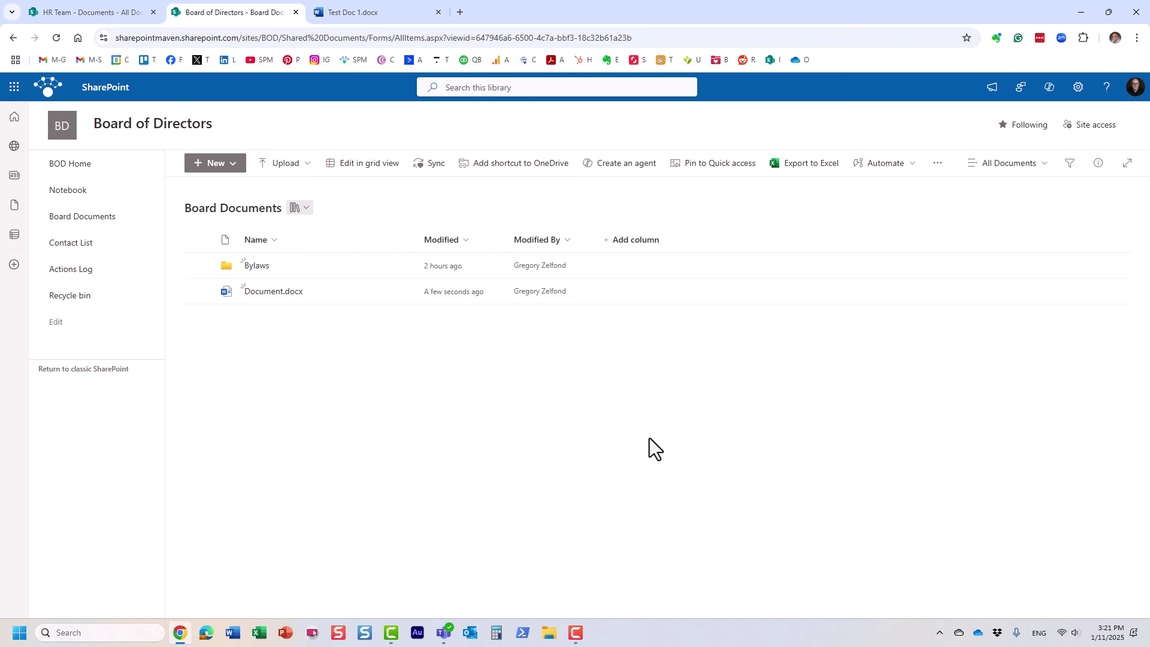
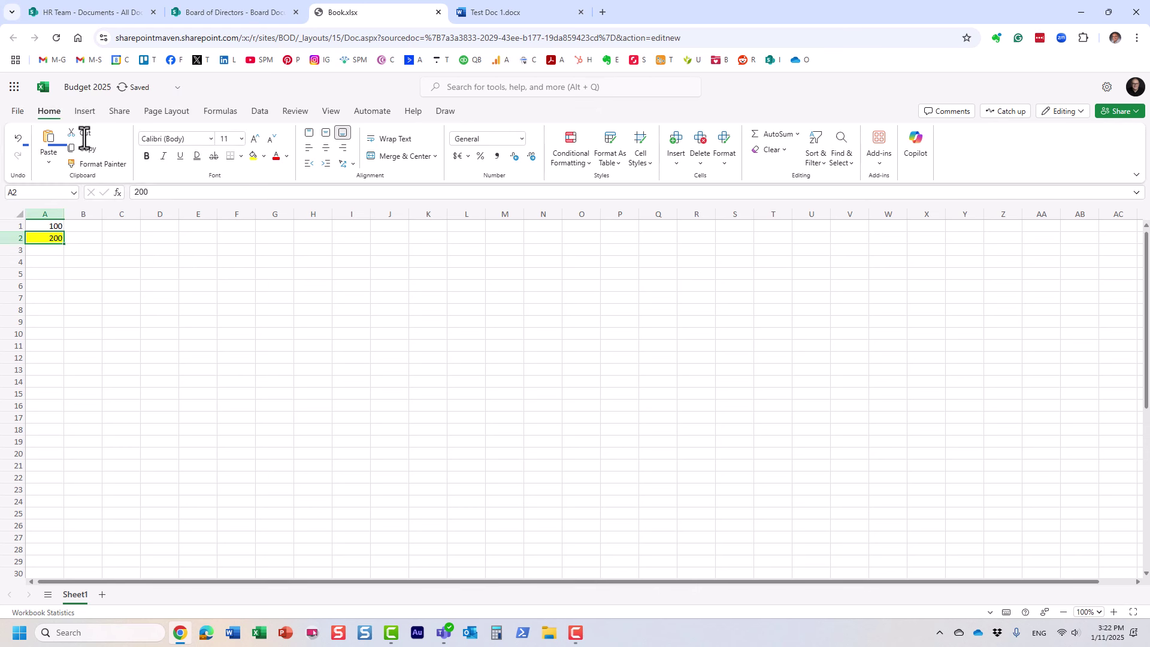
left_click(438, 12)
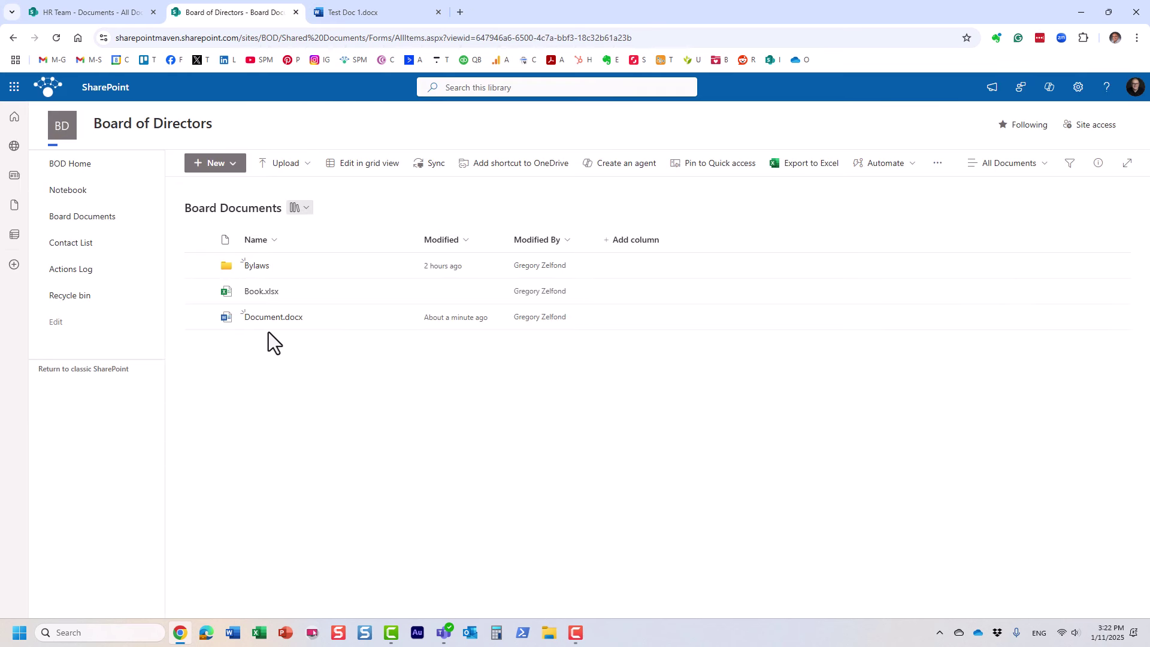
left_click(56, 38)
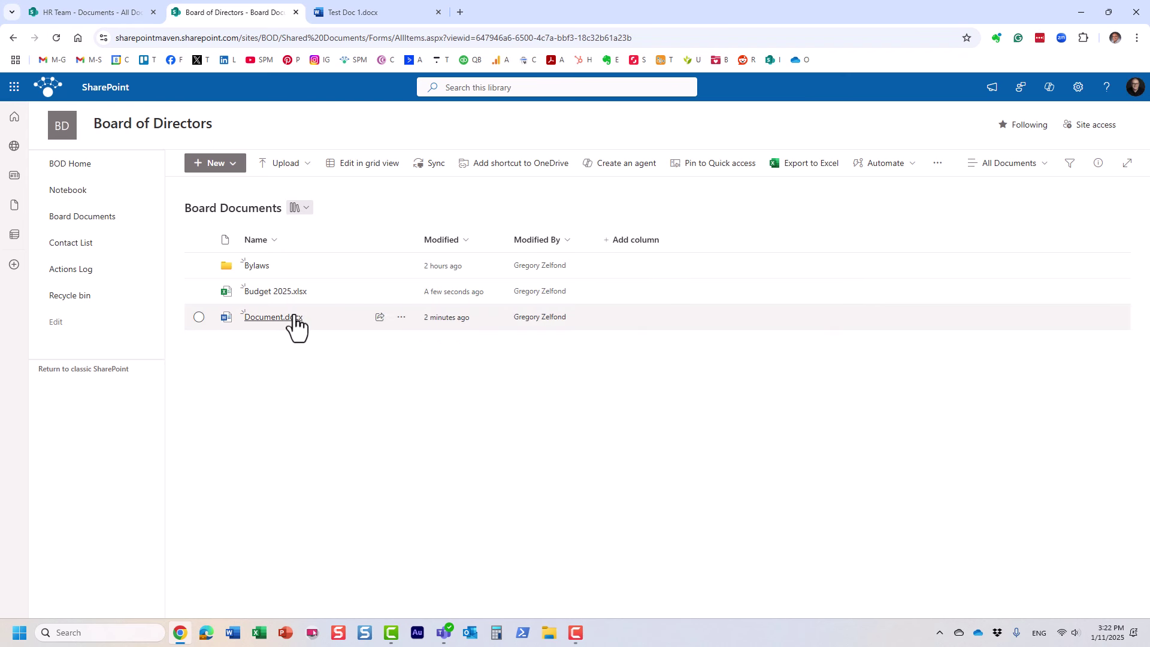
Check the new-file options in Board Documents, and open Budget 2025.xlsx to review its contents before closing it
left_click(229, 167)
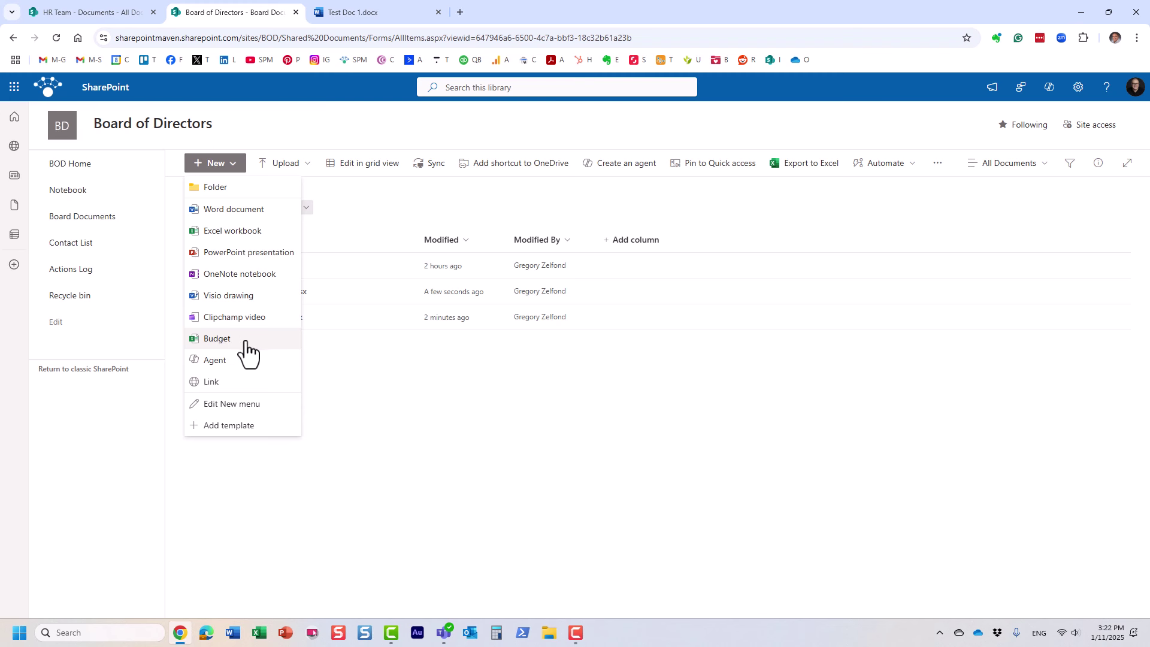
left_click(379, 364)
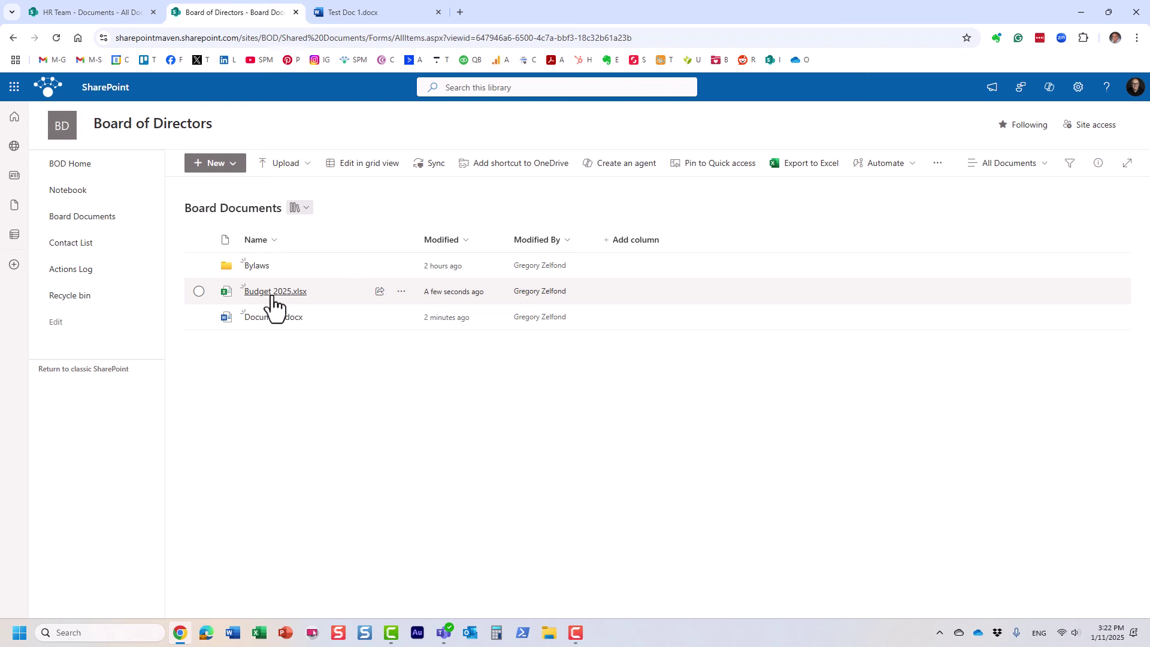
mouse_move(254, 297)
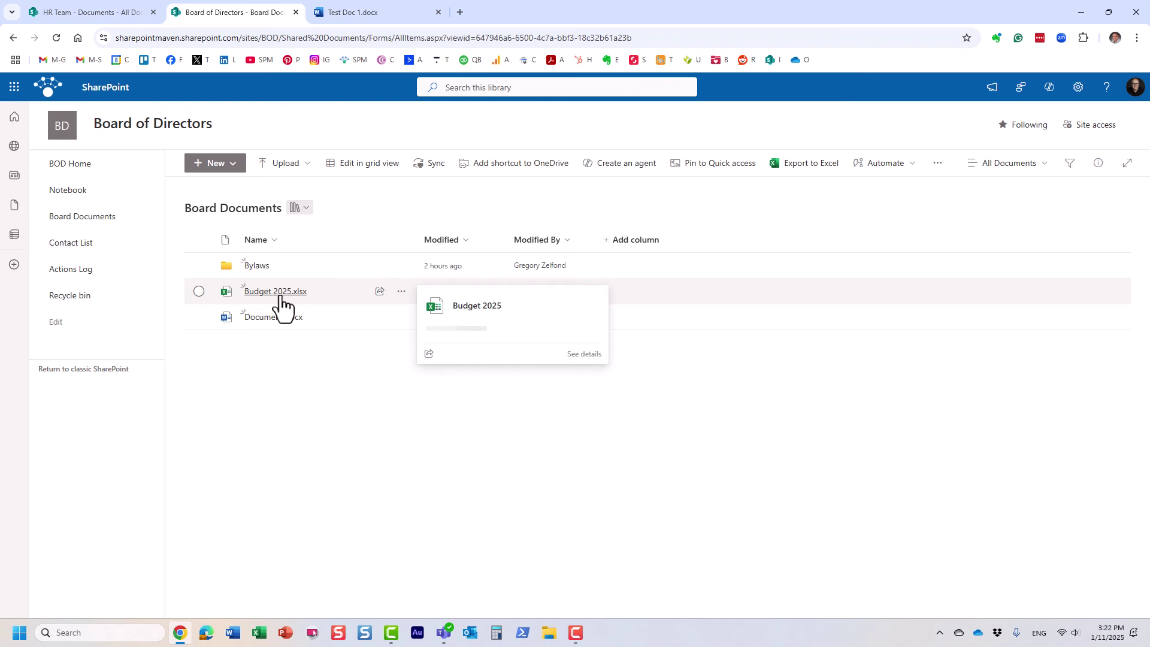
left_click(280, 293)
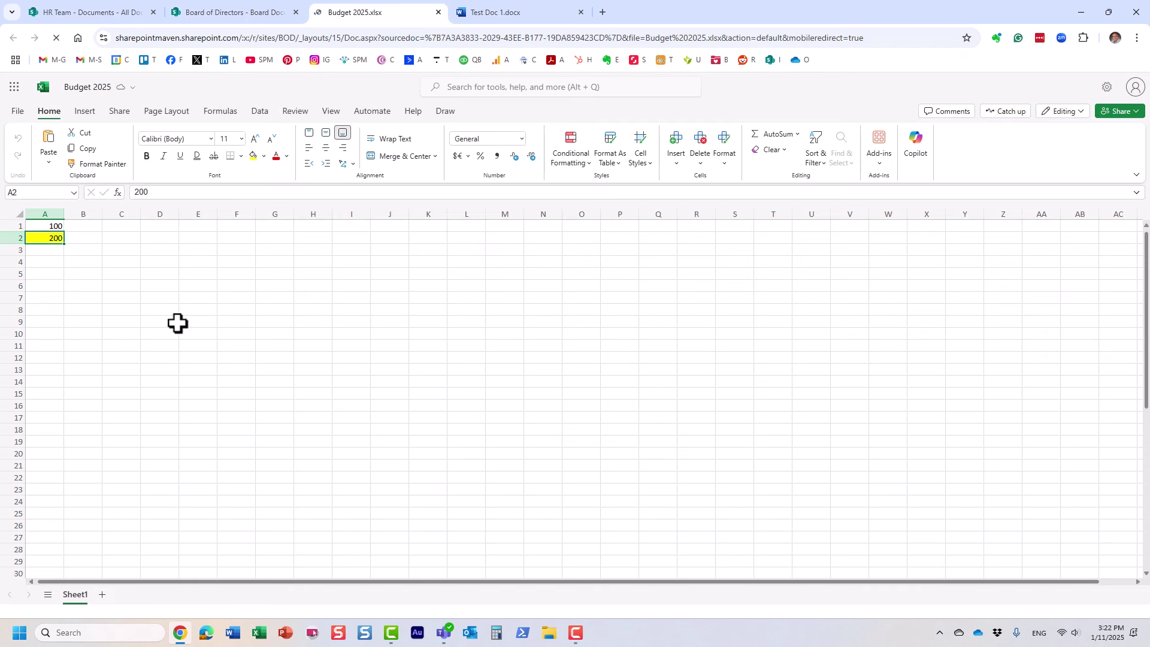
left_click(438, 13)
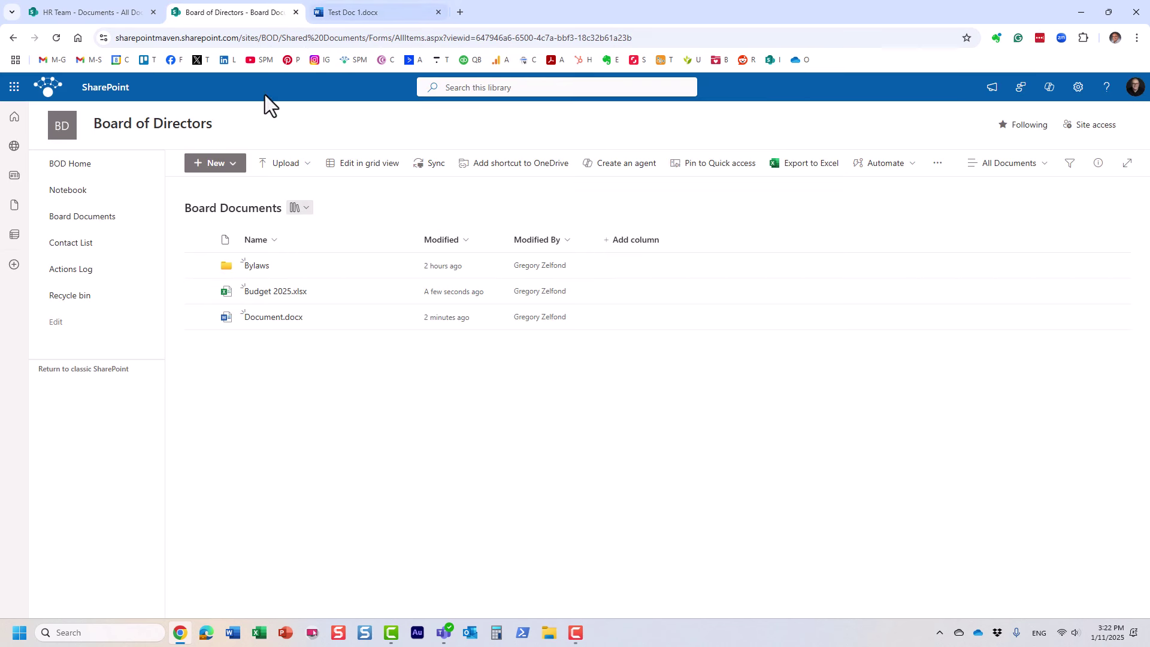
Edit the order of the new-file options in Board Documents, moving the Budget template directly below Folder
left_click(234, 168)
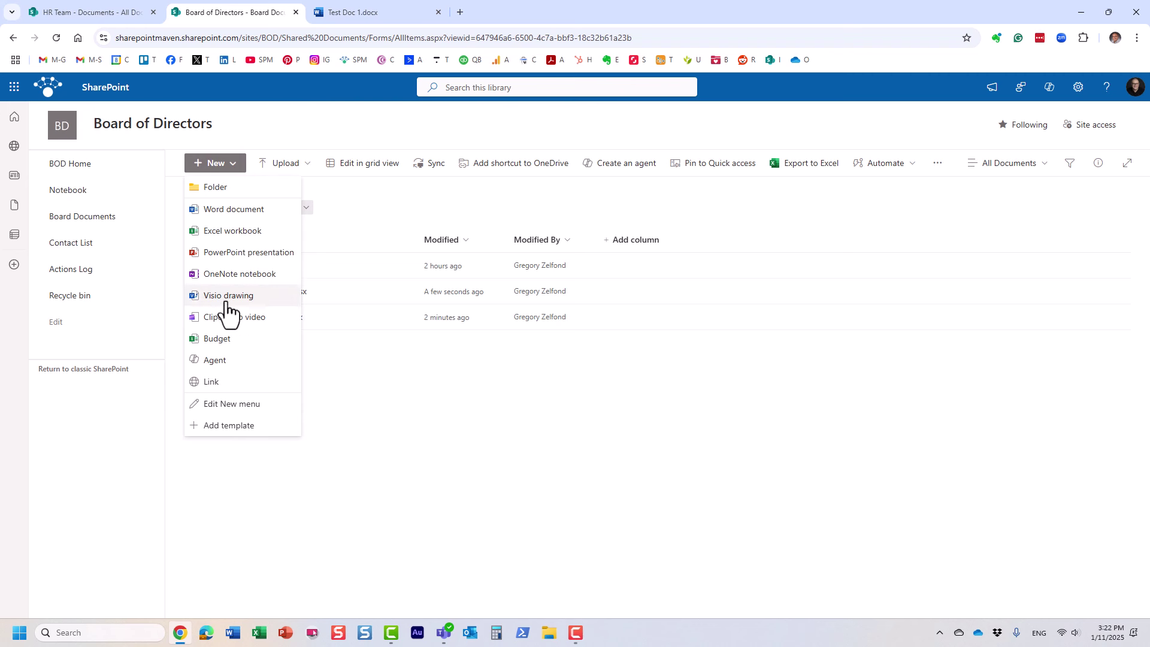
left_click(239, 404)
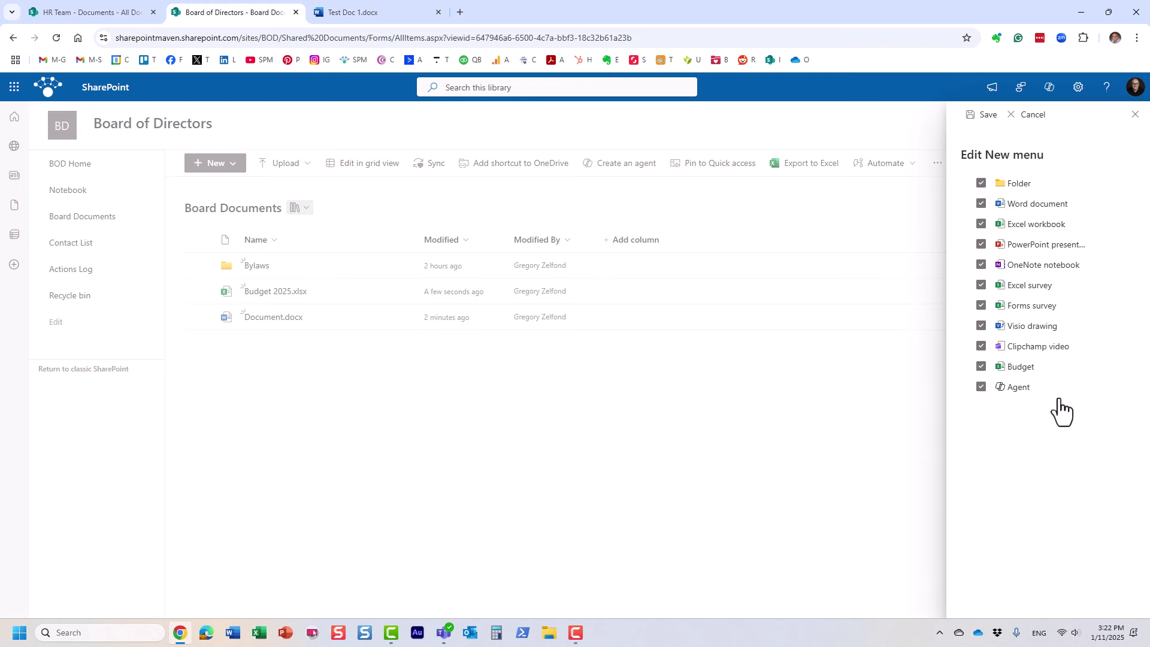
left_click_drag(1032, 373, 1031, 202)
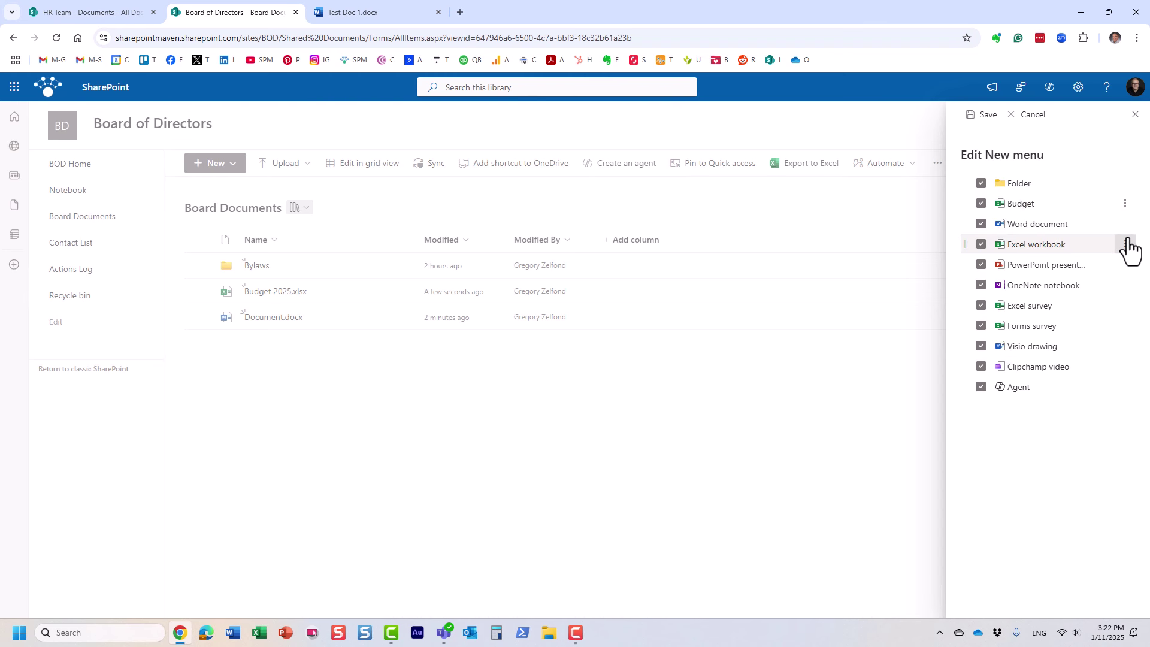
Hide Word document, Excel workbook, PowerPoint presentation, OneNote notebook, Excel survey, Forms survey, Visio drawing, Clipchamp video and Agent from the new-file options and save
left_click(980, 225)
left_click(980, 244)
left_click(980, 265)
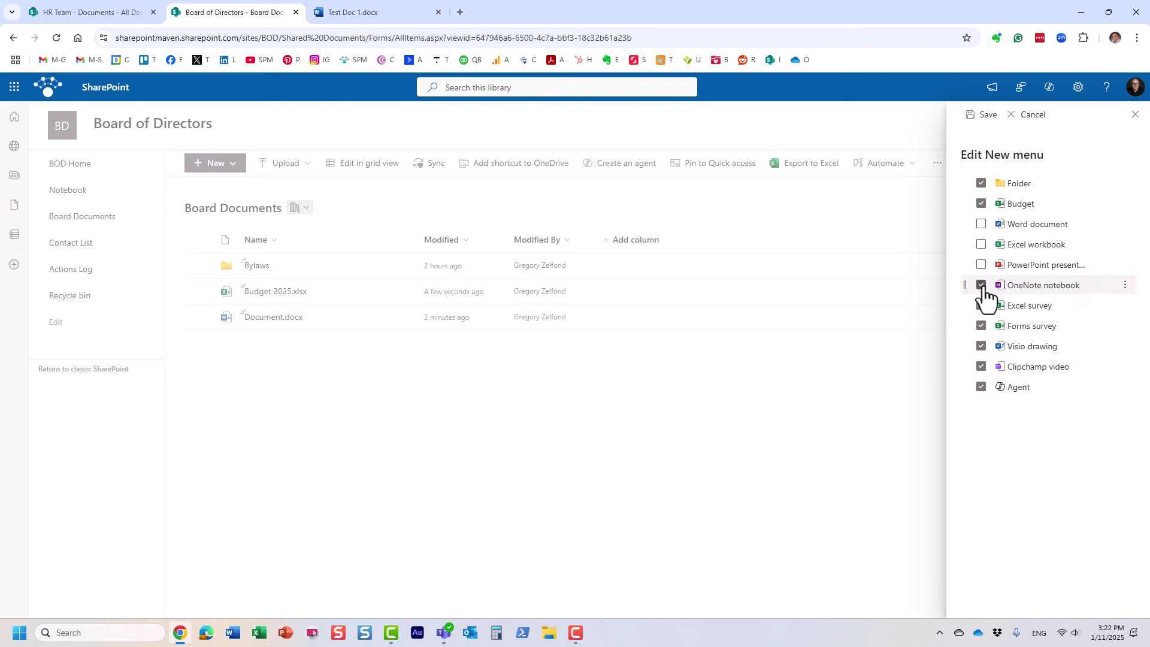
left_click(980, 285)
left_click(980, 306)
left_click(981, 326)
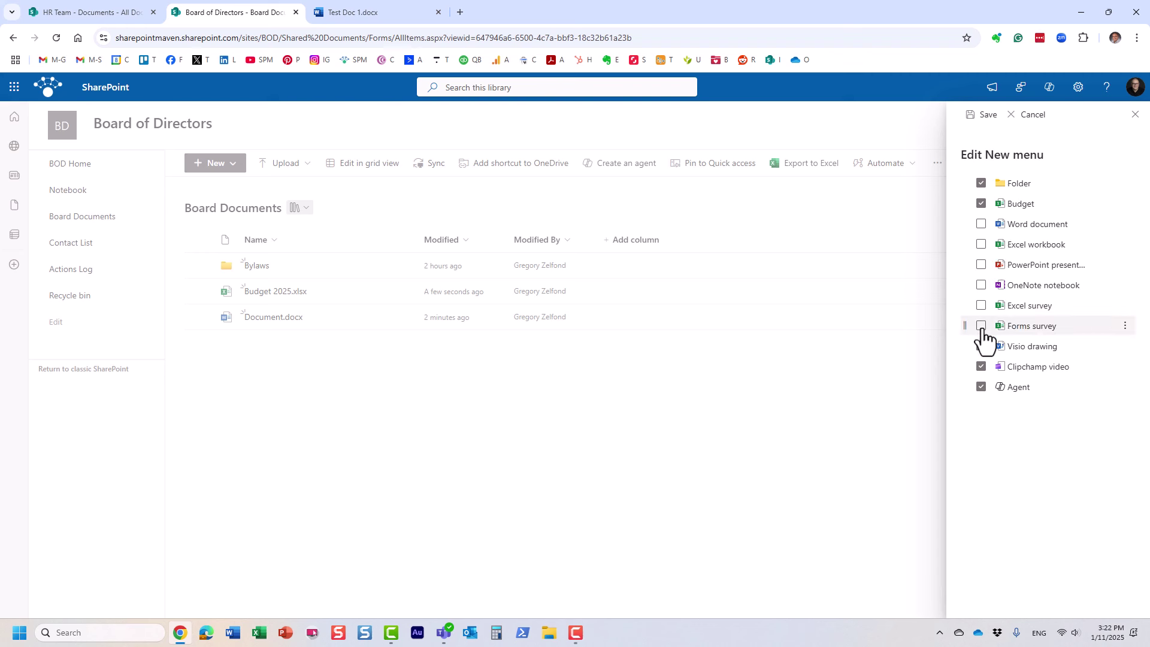
left_click(981, 387)
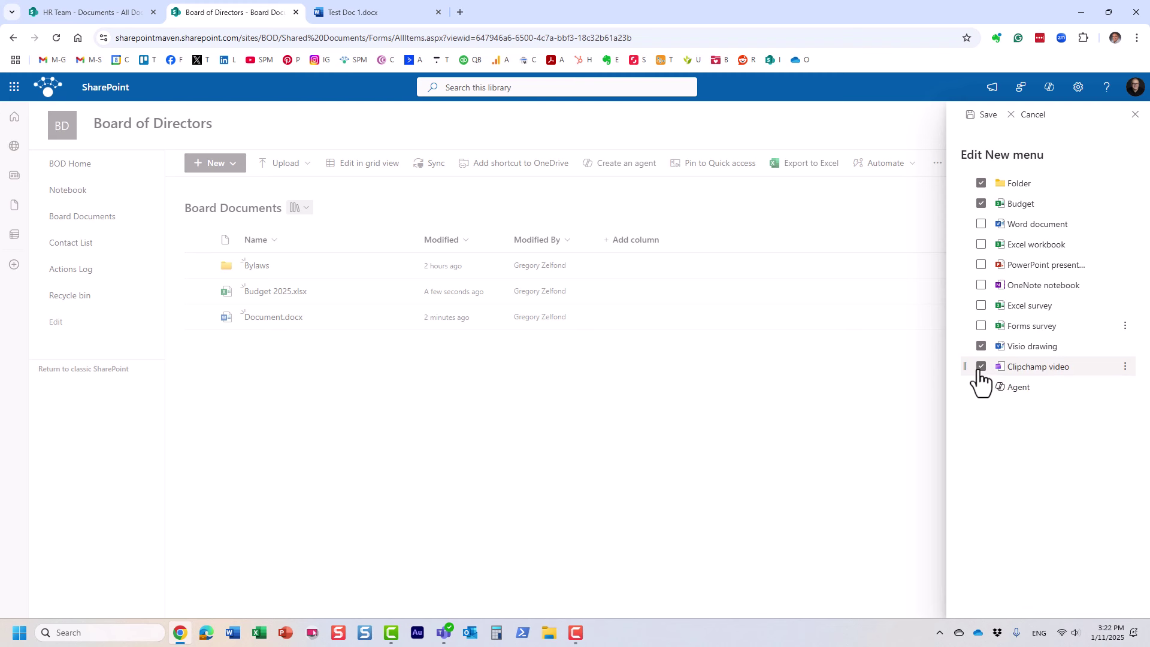
left_click(981, 366)
left_click(982, 347)
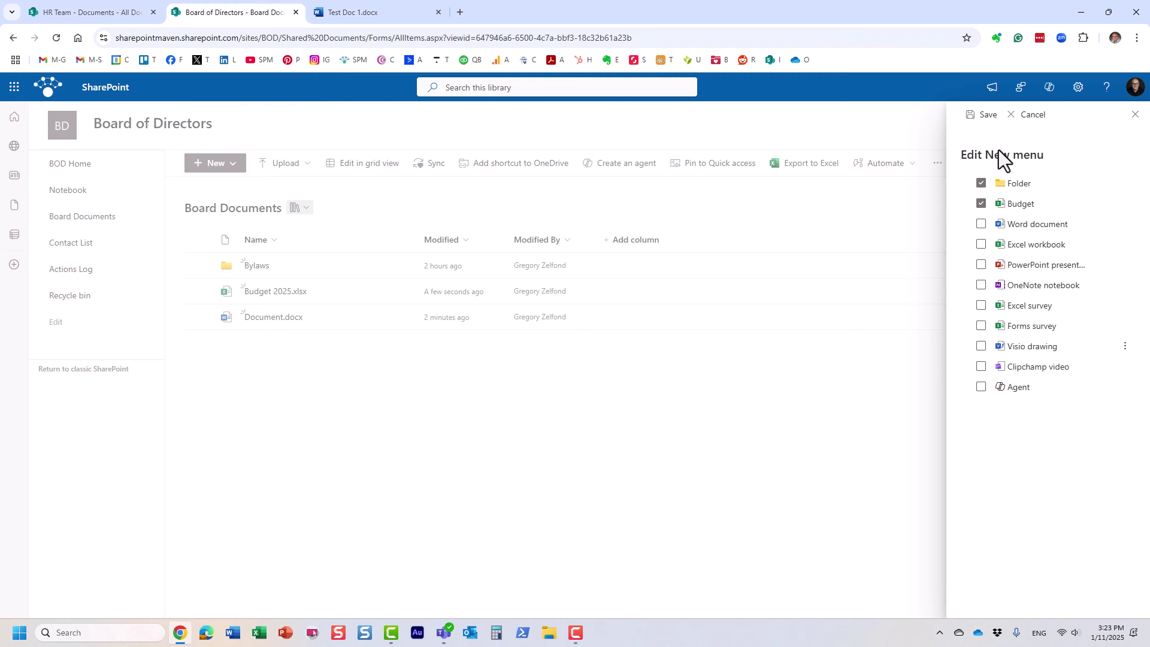
left_click(981, 115)
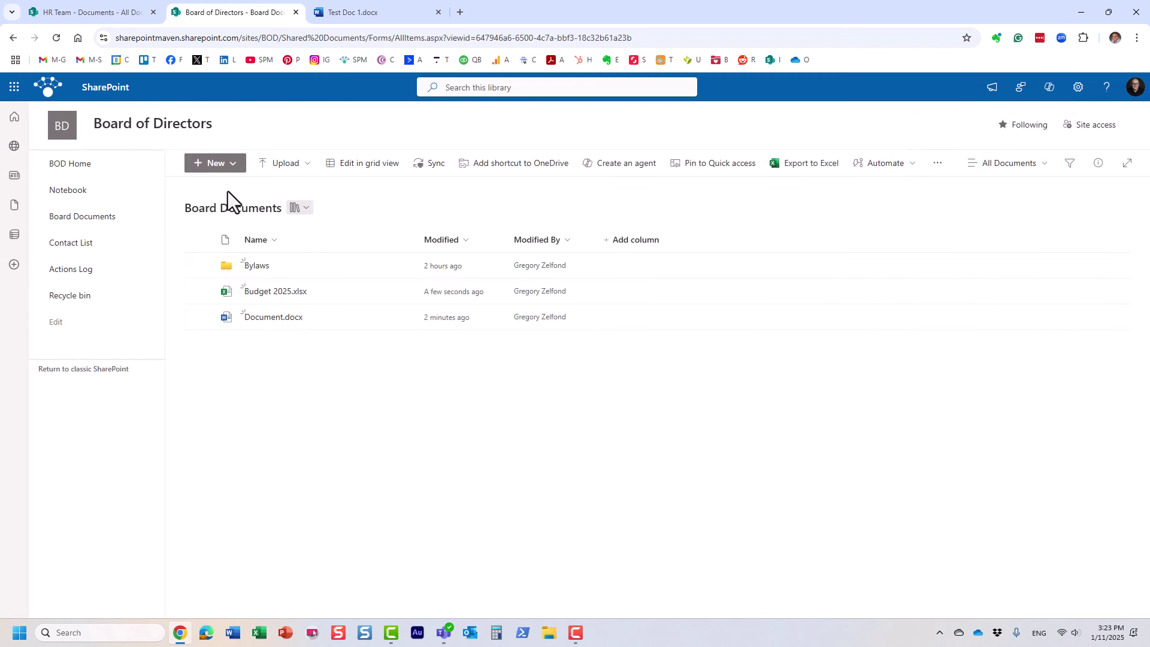
Create a new workbook from the Budget template in Board Documents and close it
left_click(239, 168)
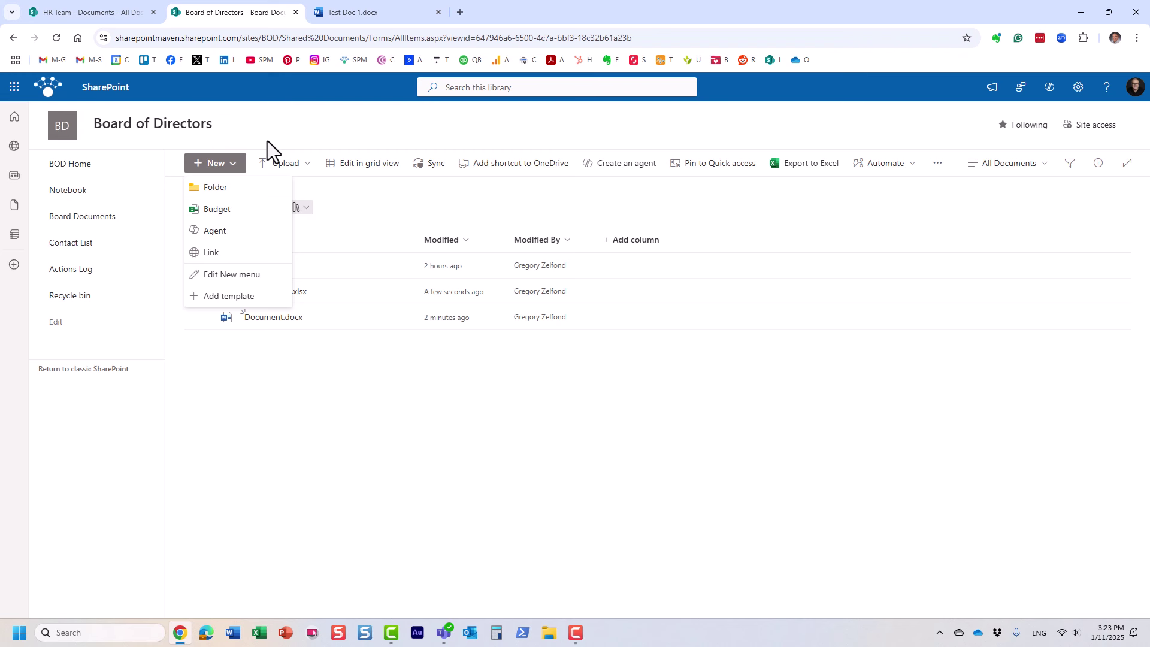
left_click(223, 211)
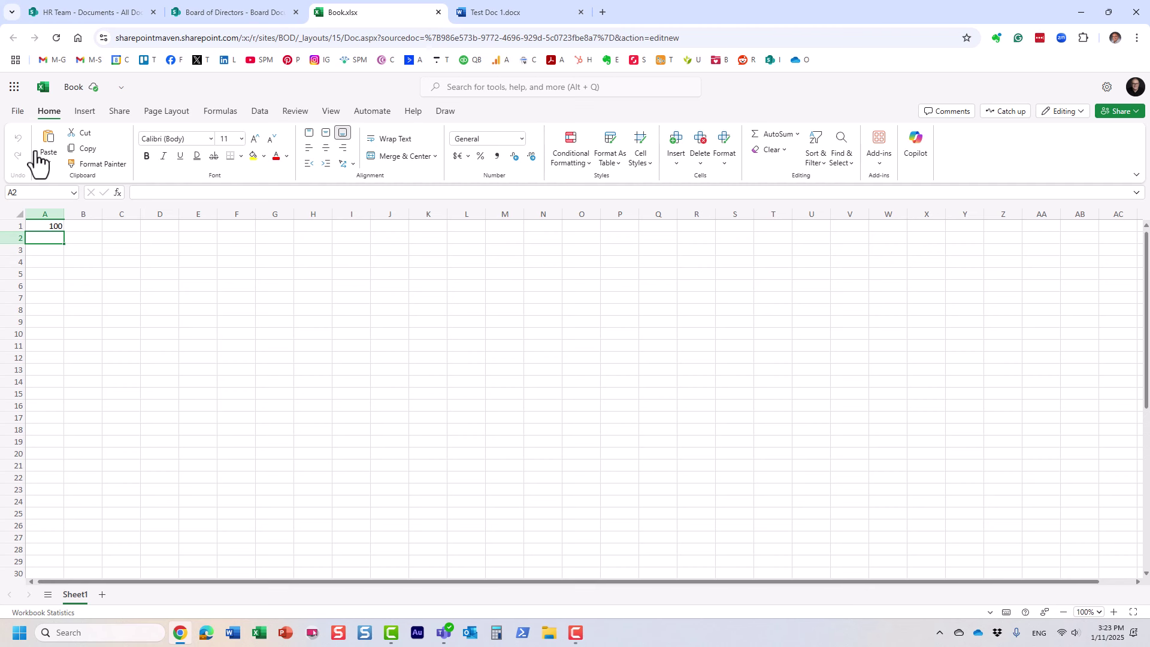
left_click(440, 13)
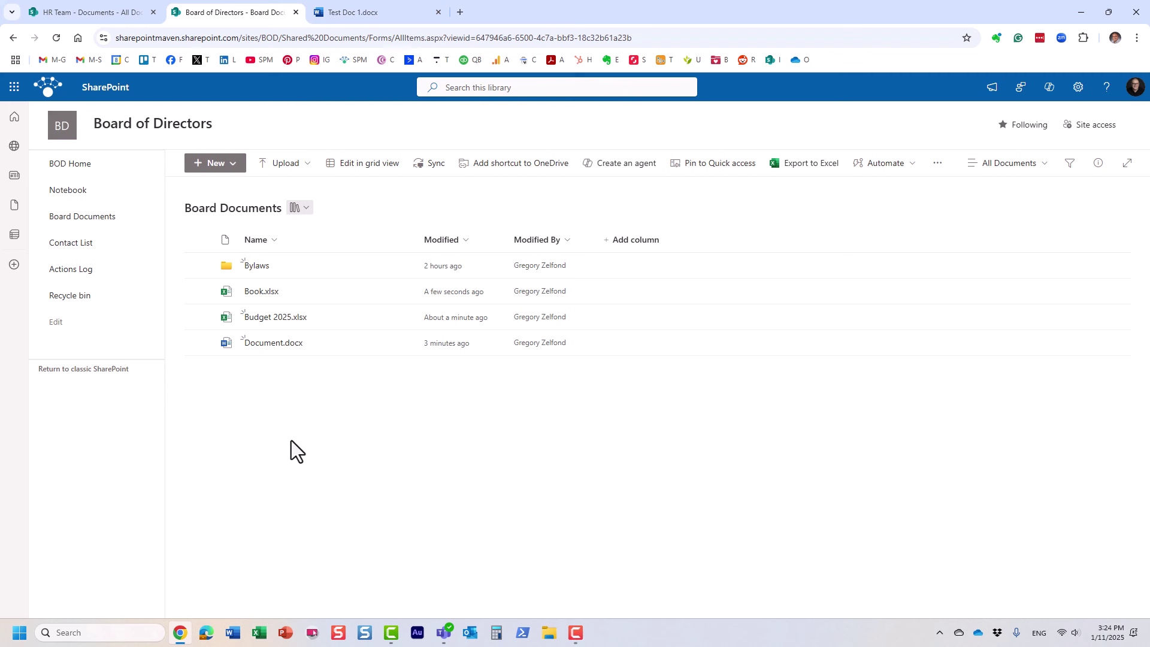
Check the new-file options, and review the site members under site access on the Board of Directors home page
left_click(214, 166)
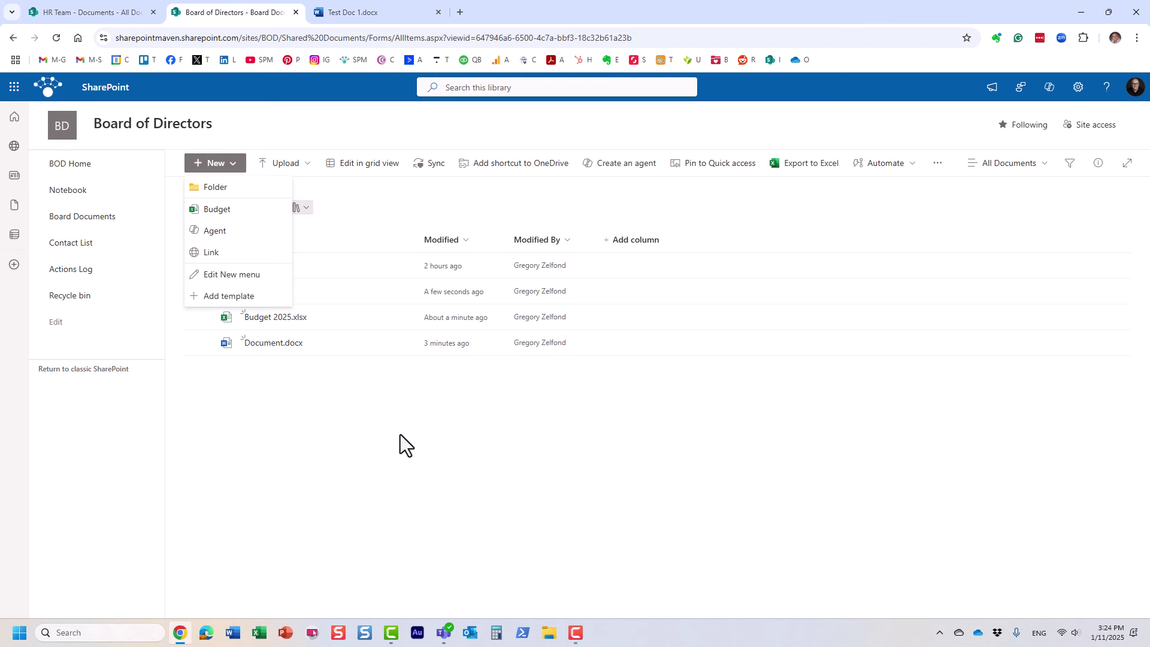
left_click(59, 169)
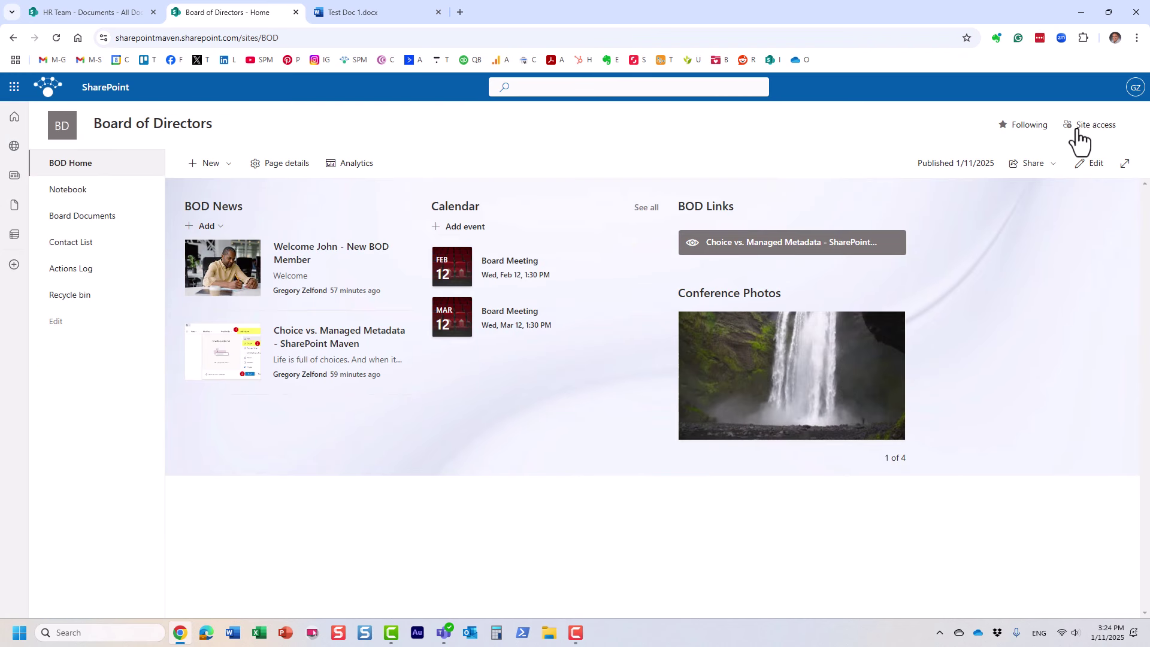
left_click(1074, 126)
left_click(1039, 209)
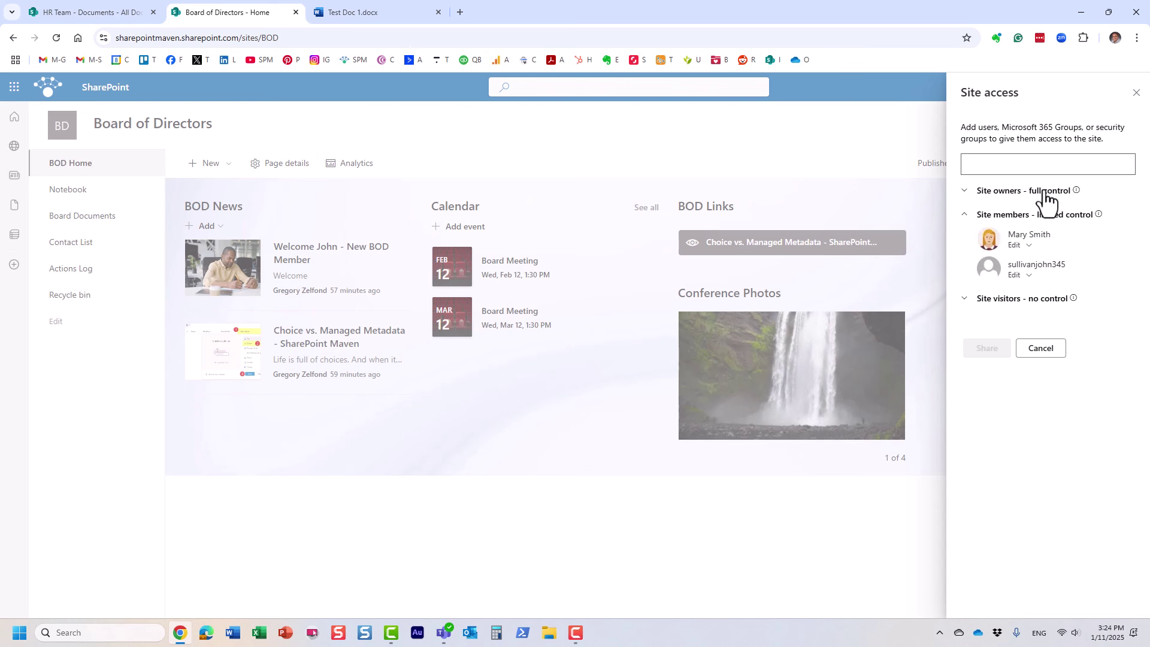
left_click(1040, 348)
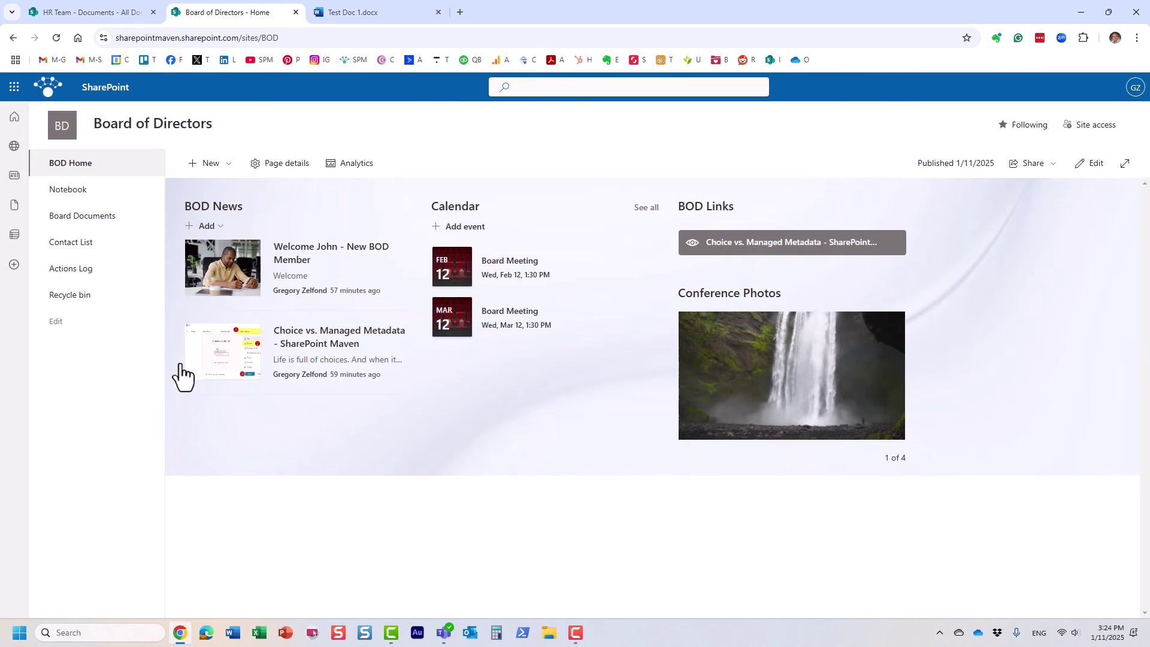
Return to the Board Documents library and open the Budget template for editing from the new-file options editor
left_click(95, 219)
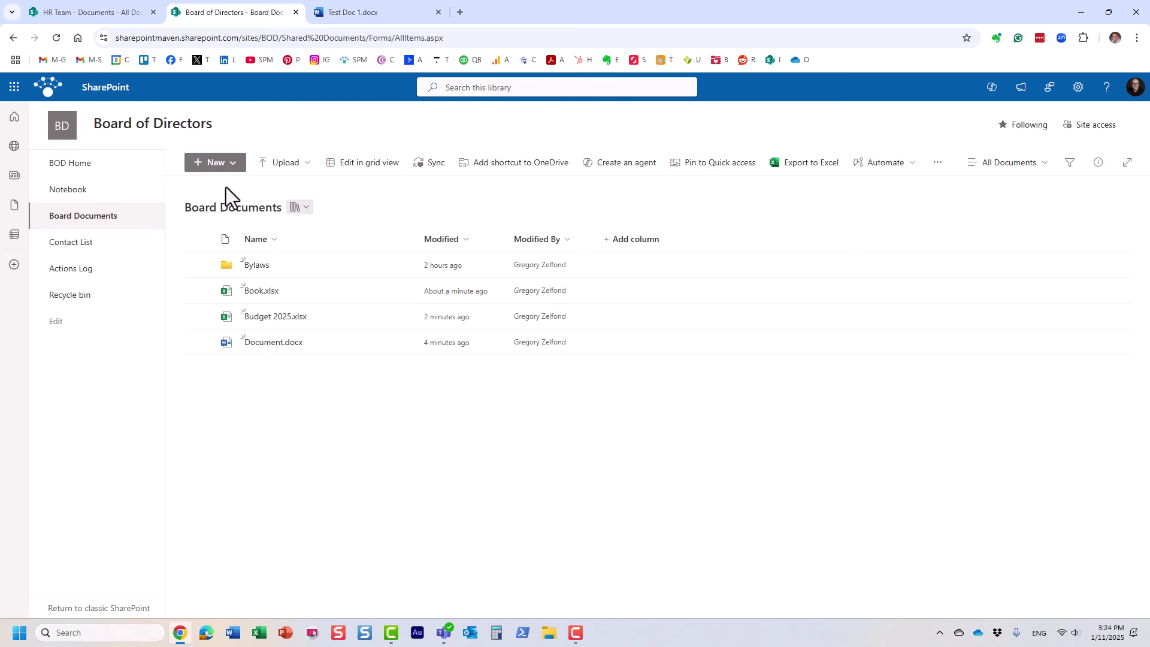
left_click(230, 167)
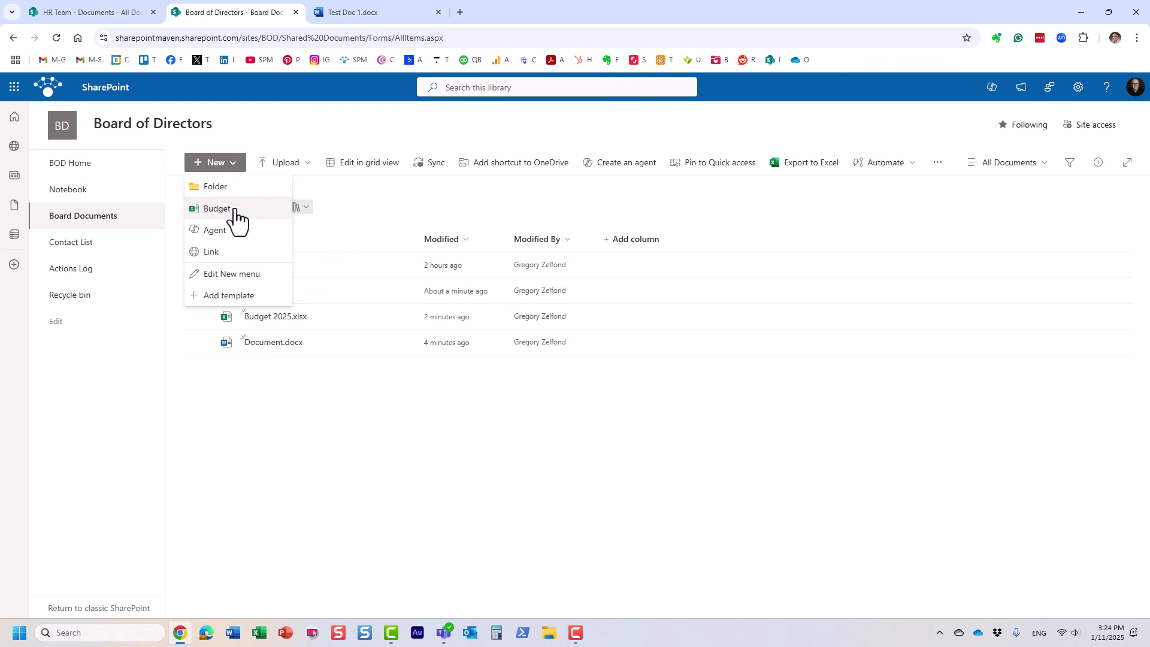
left_click(243, 279)
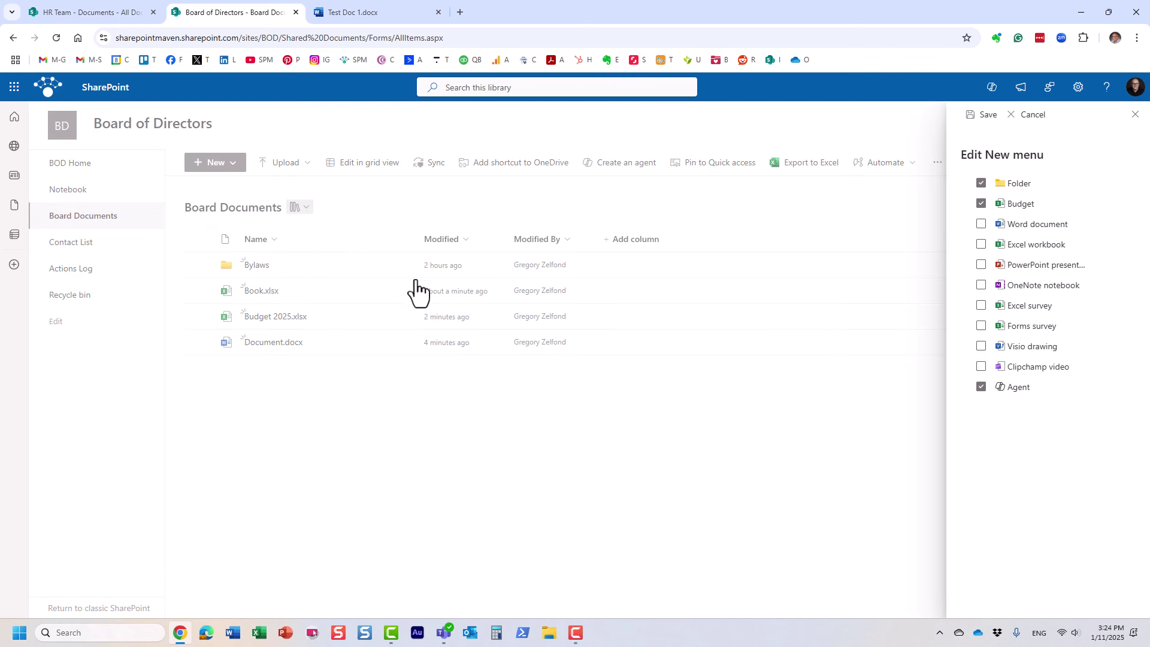
left_click(1125, 205)
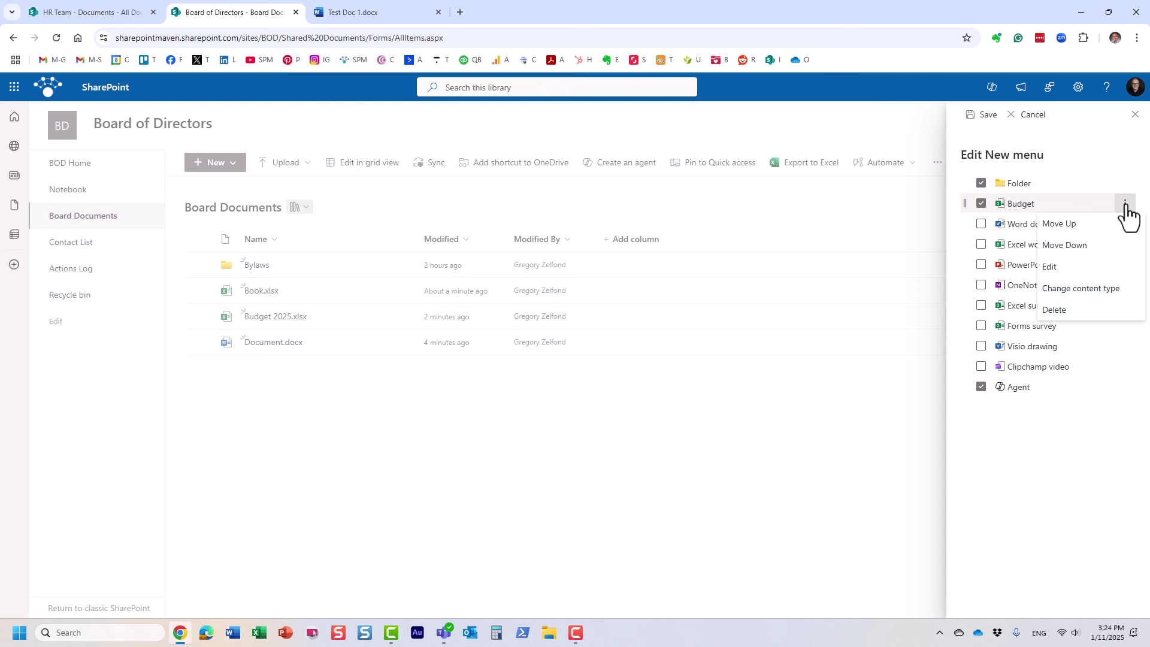
left_click(1063, 267)
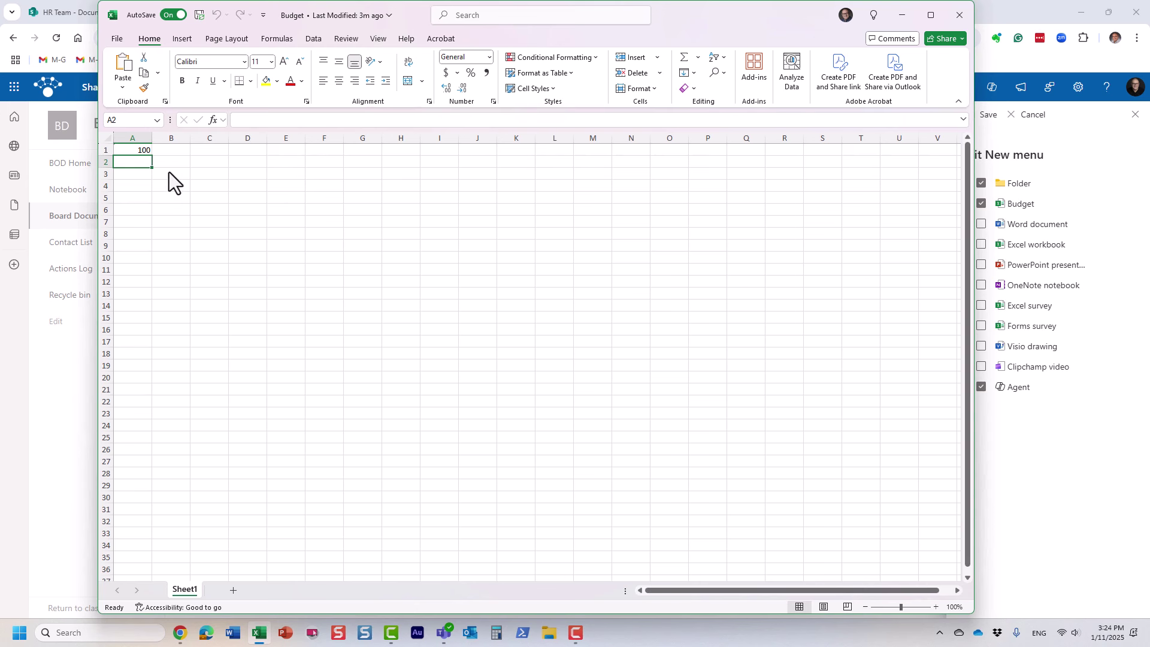
Enter "fghghfg" in cell A2 of the Budget template, and close the workbook and the new-file options editor
type("fghghfg")
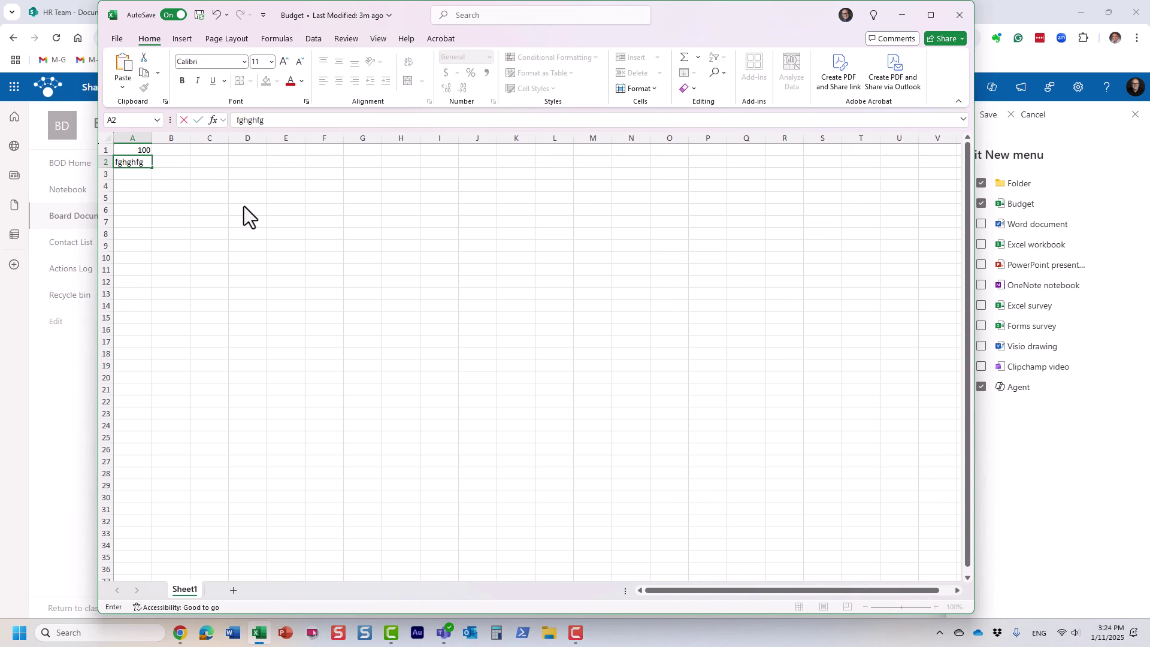
left_click(244, 206)
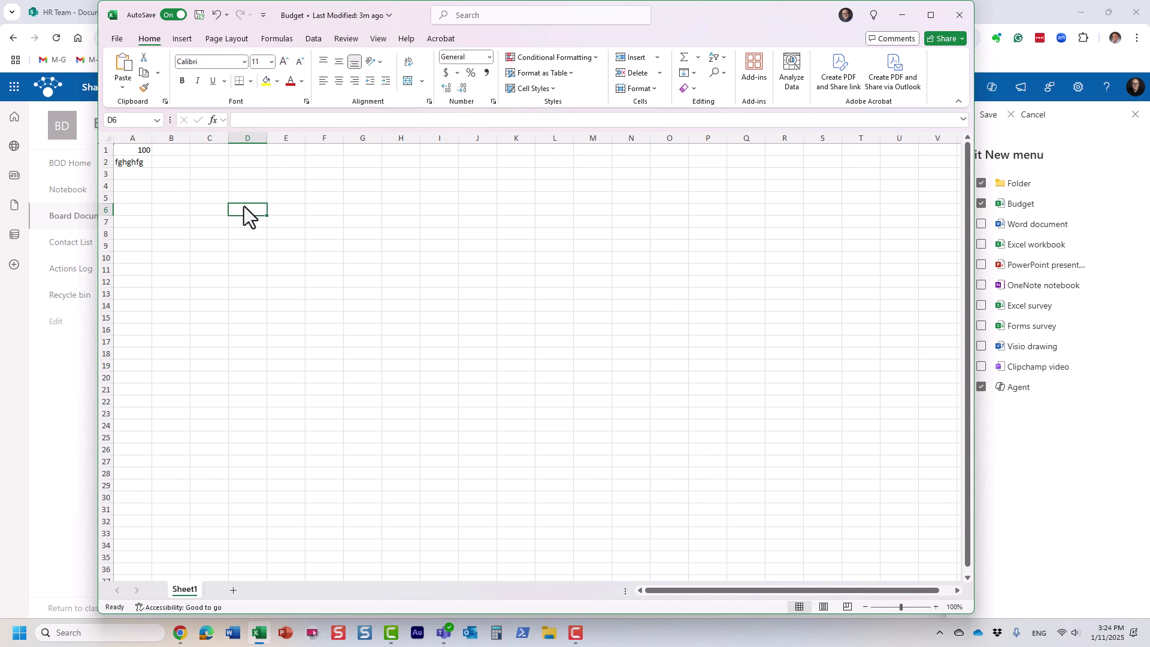
left_click(958, 15)
left_click(1135, 114)
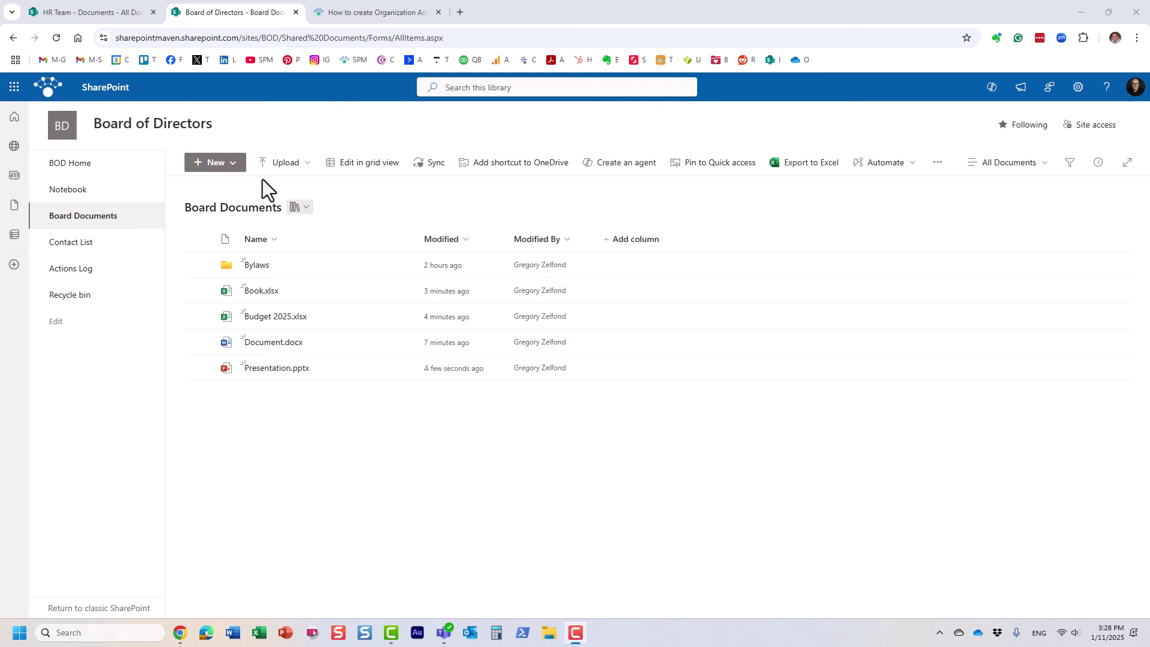
Check the new-file options in Board Documents, and switch to the PowerPoint desktop app
left_click(242, 170)
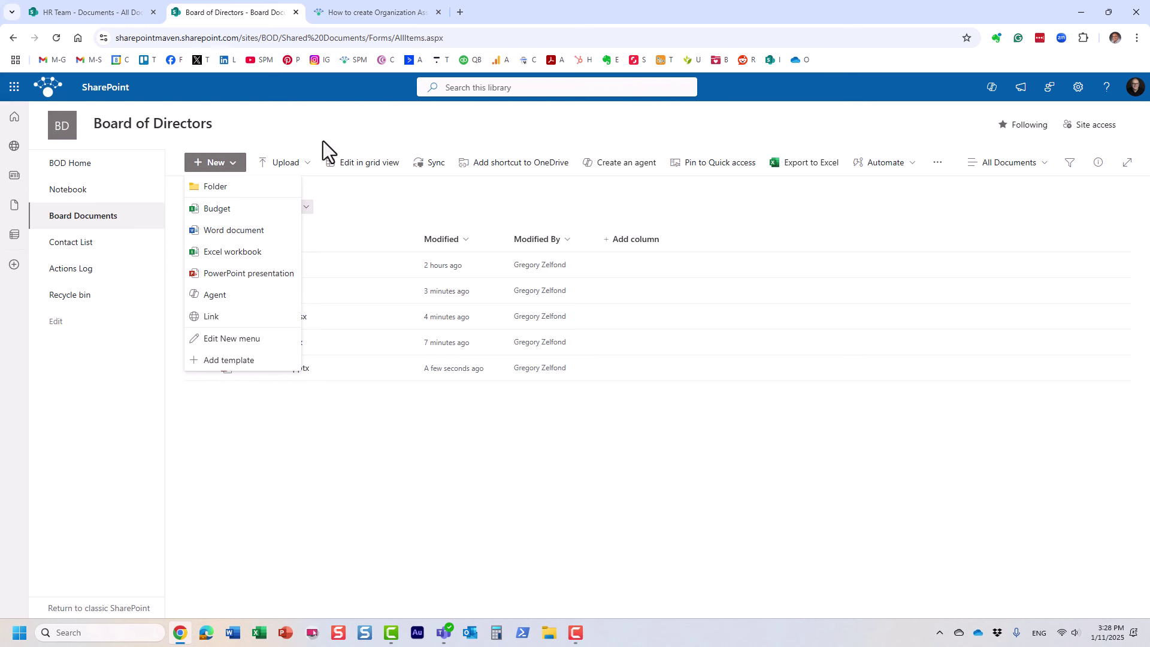
left_click(362, 138)
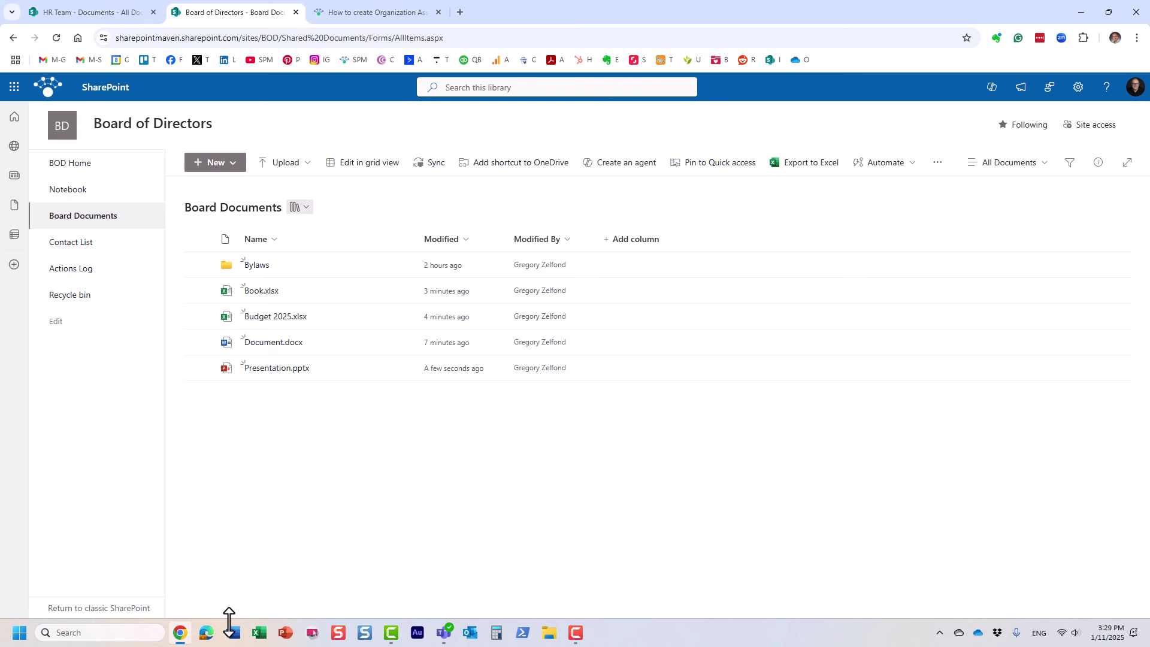
left_click(286, 629)
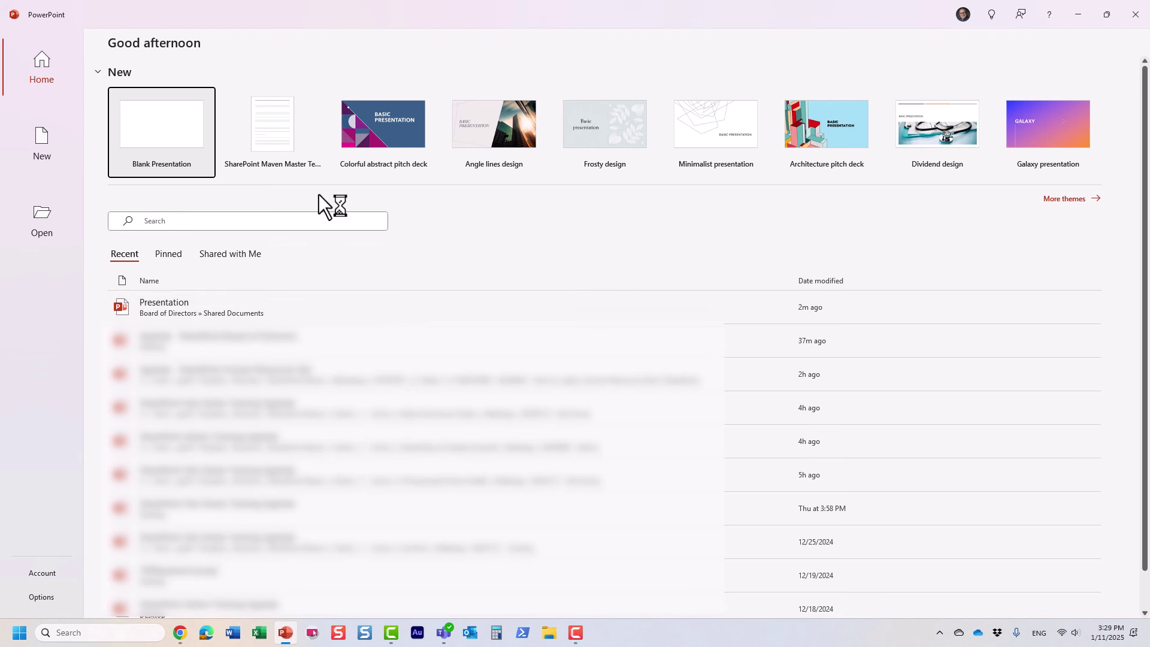
Create a new presentation from the organization's SharePoint Maven Master Template
left_click(48, 143)
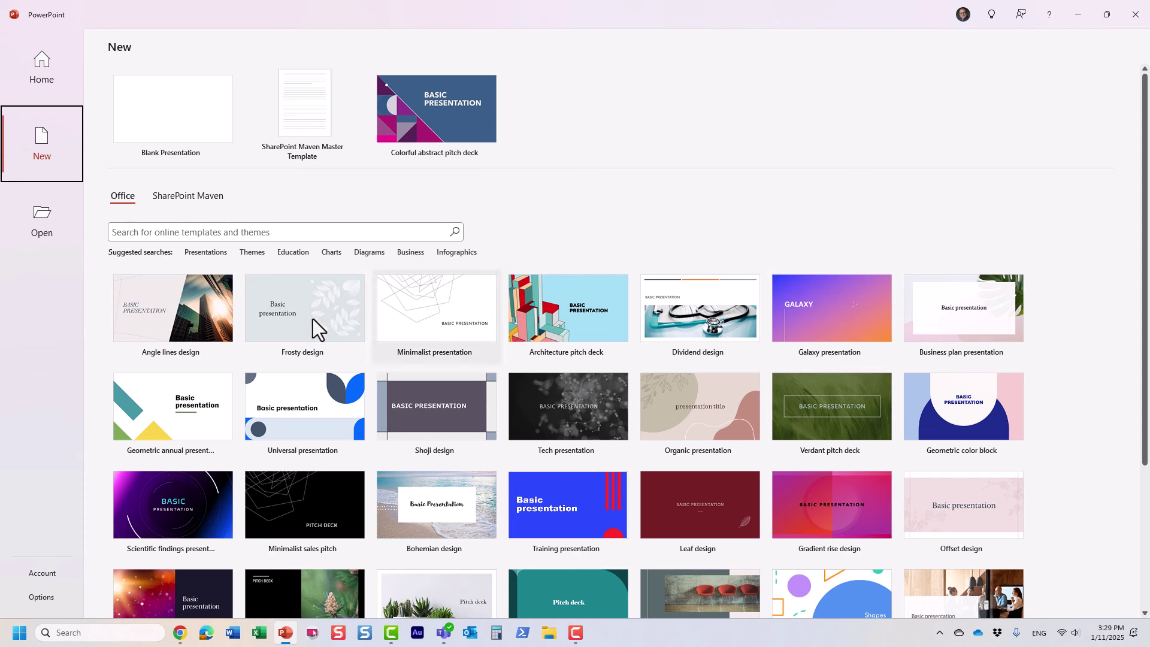
left_click(196, 199)
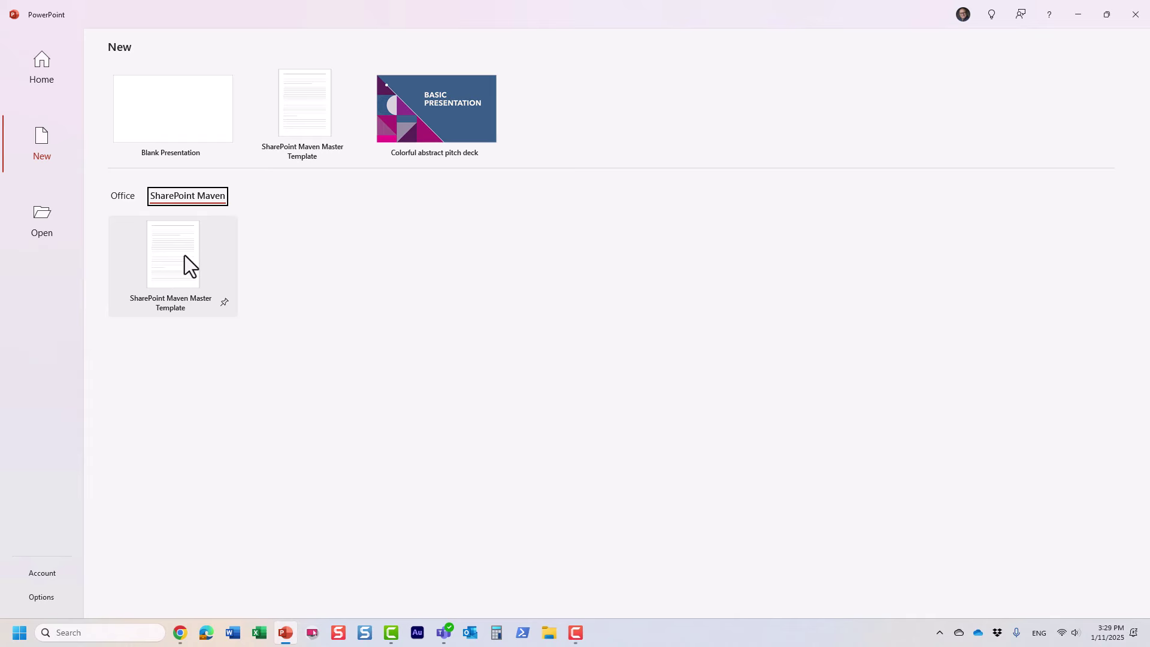
left_click(165, 258)
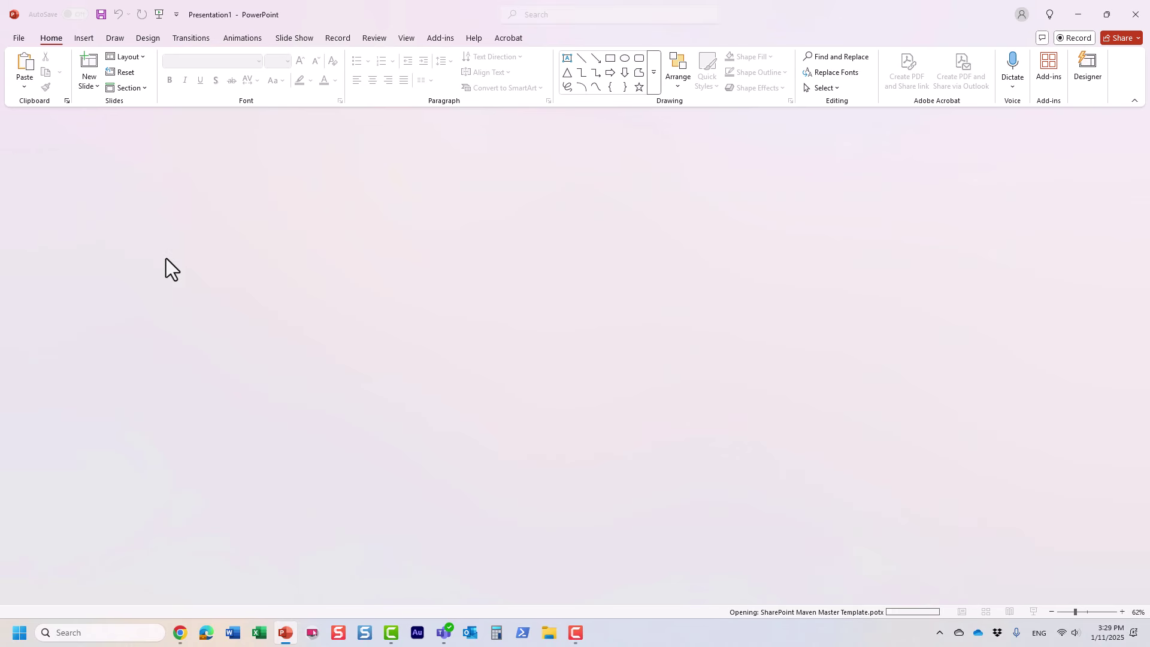
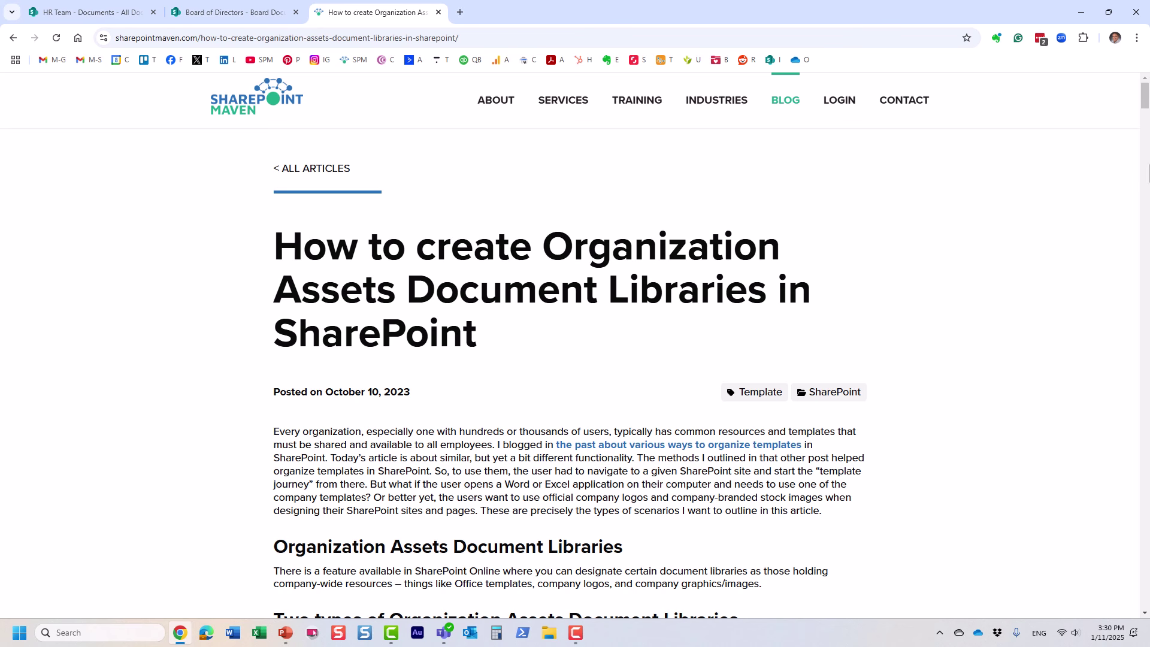
Examine the organization assets article's PowerShell instructions for registering libraries for images and for Office templates
left_click_drag(1145, 101, 994, 102)
left_click_drag(1145, 107, 1136, 386)
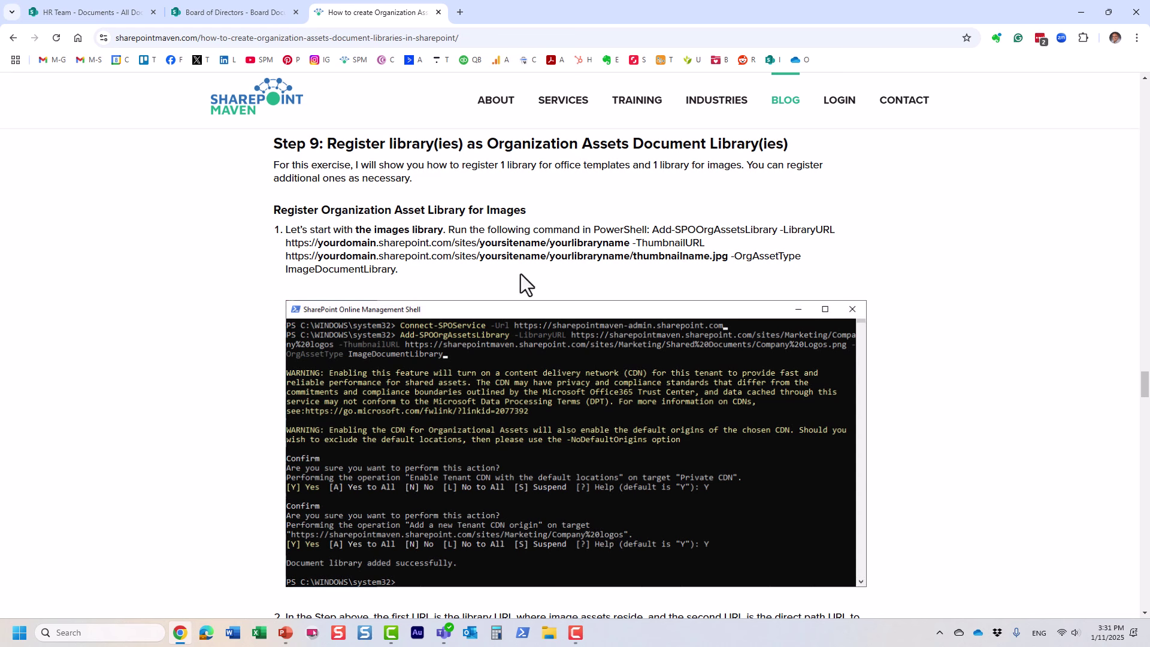
scroll(530, 271, "down", 7)
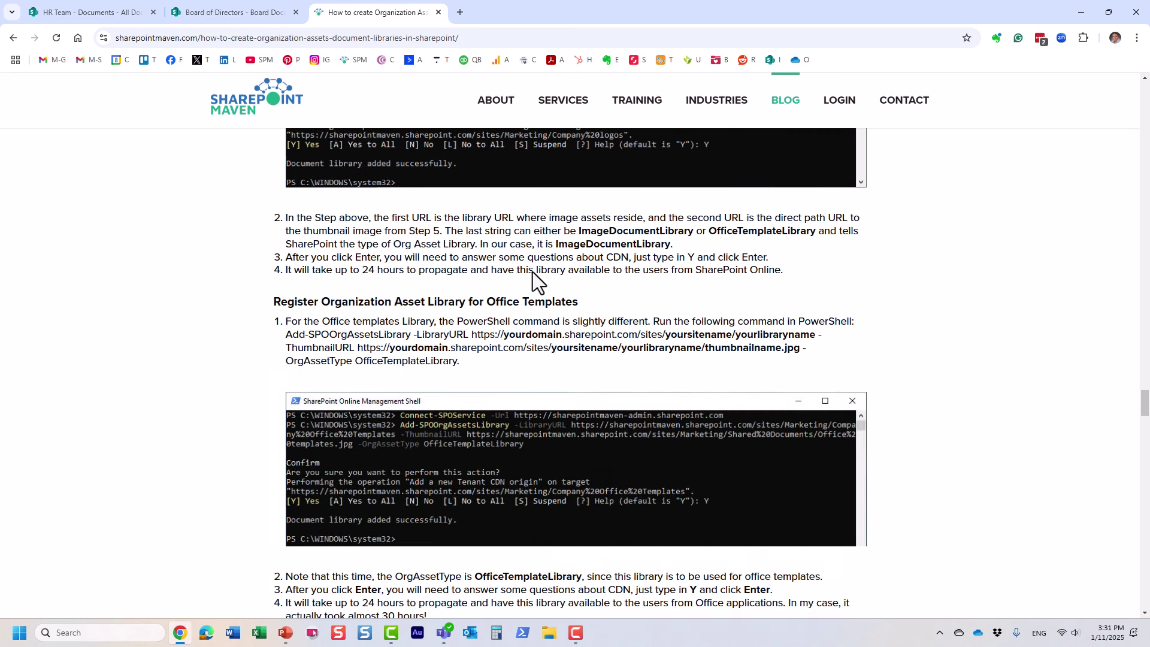
scroll(533, 272, "down", 2)
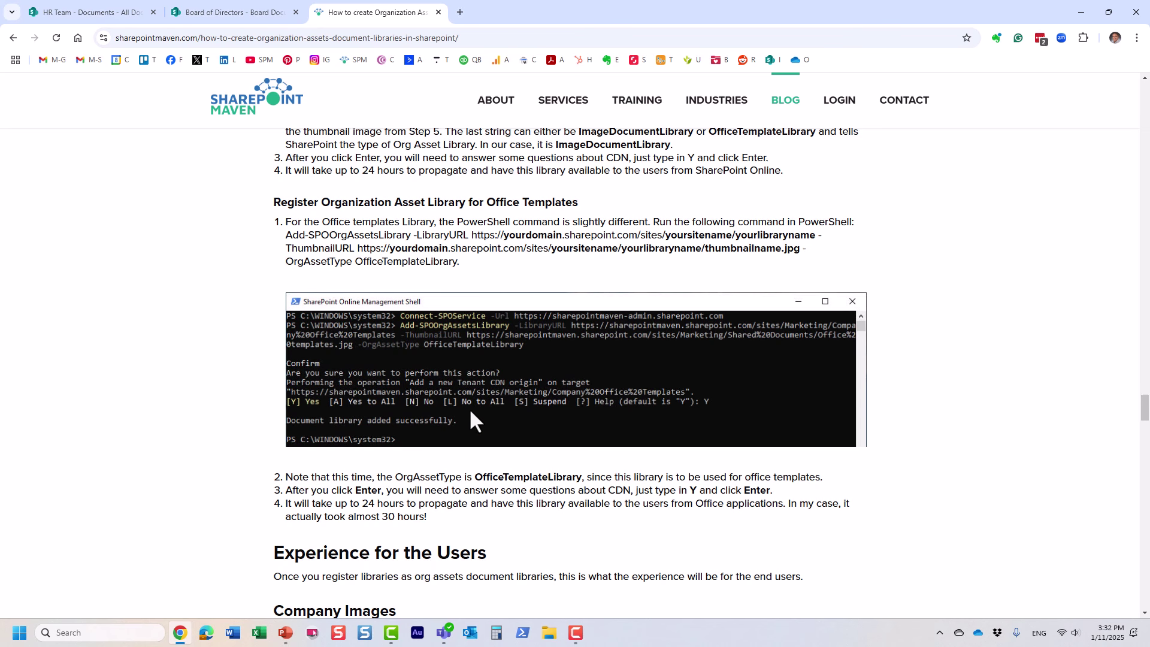
scroll(461, 429, "down", 2)
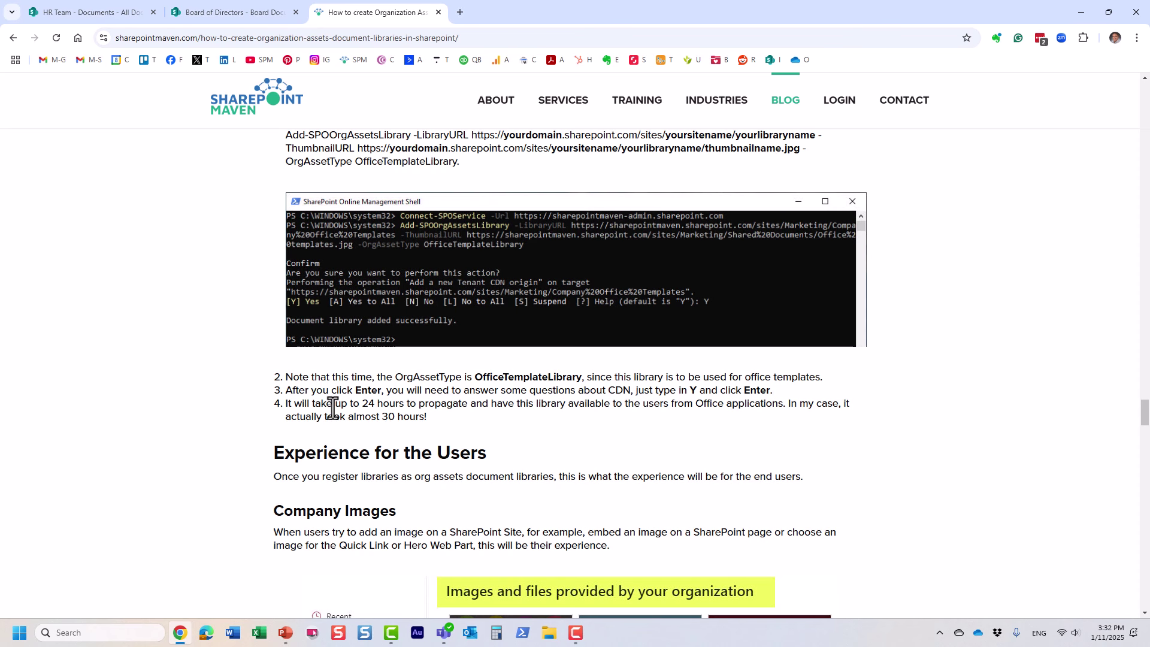
scroll(341, 375, "down", 1)
scroll(342, 377, "up", 2)
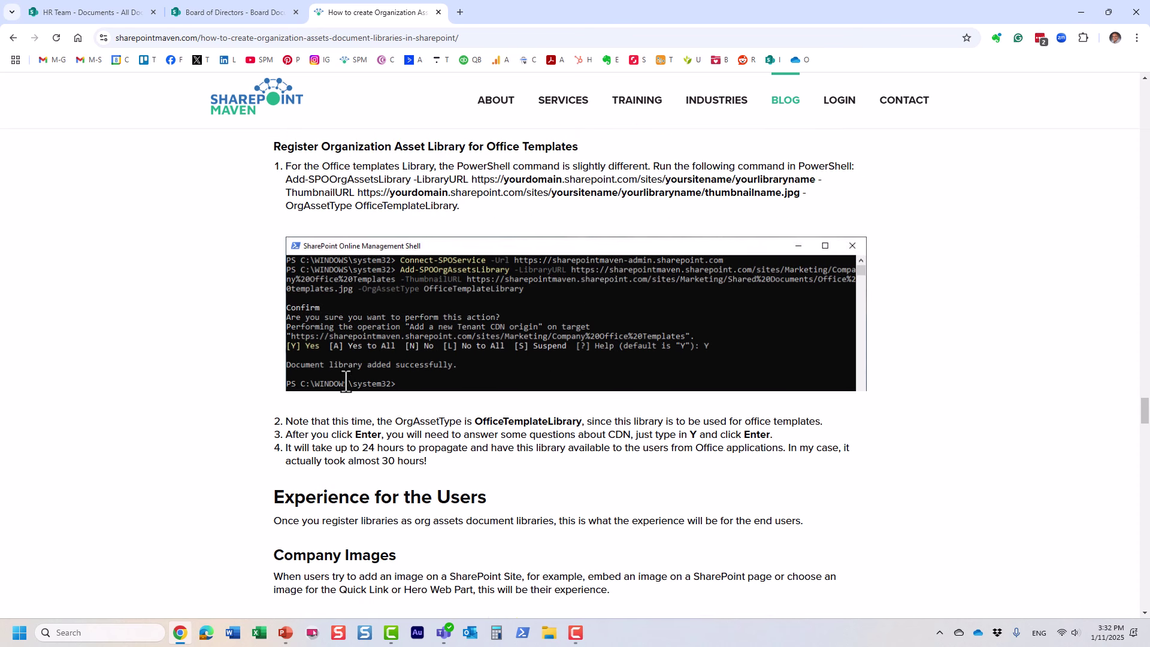
scroll(531, 348, "up", 1)
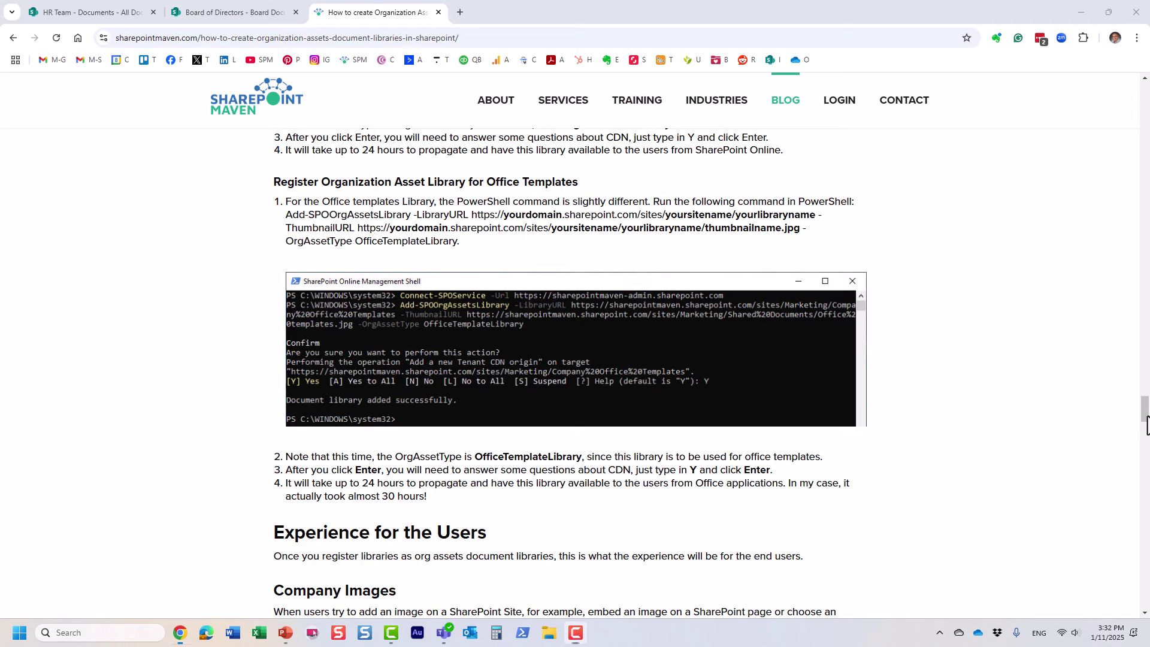
left_click_drag(1145, 414, 1124, 154)
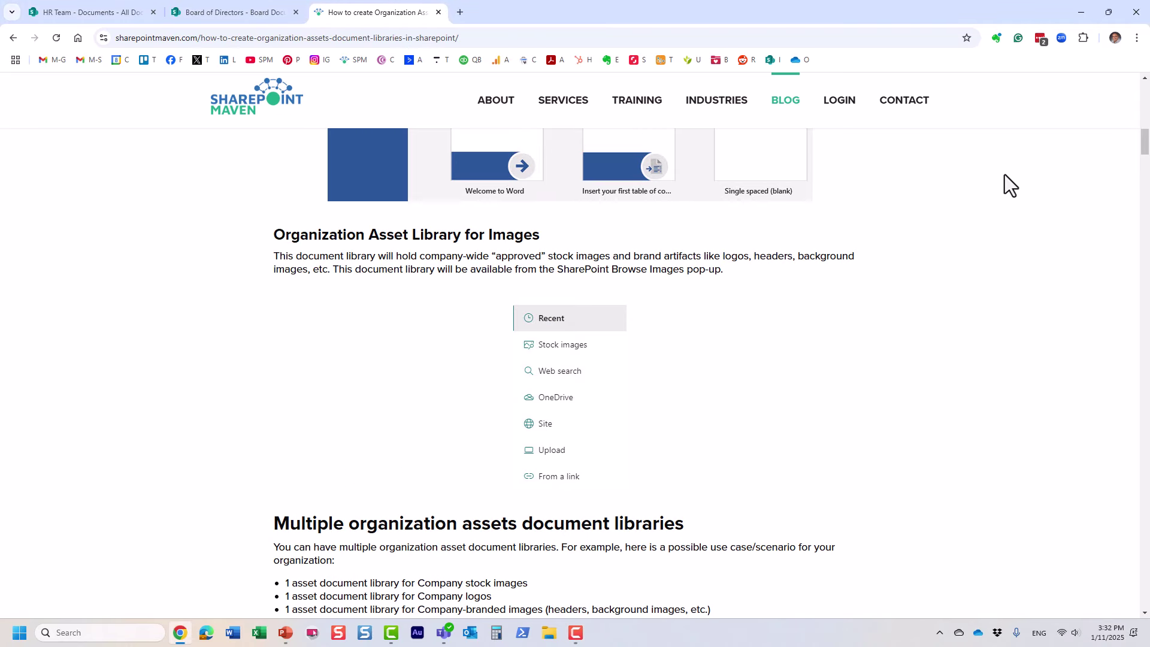
Return to the Board Documents library and review its new-file options, leaving them without creating anything
left_click(216, 14)
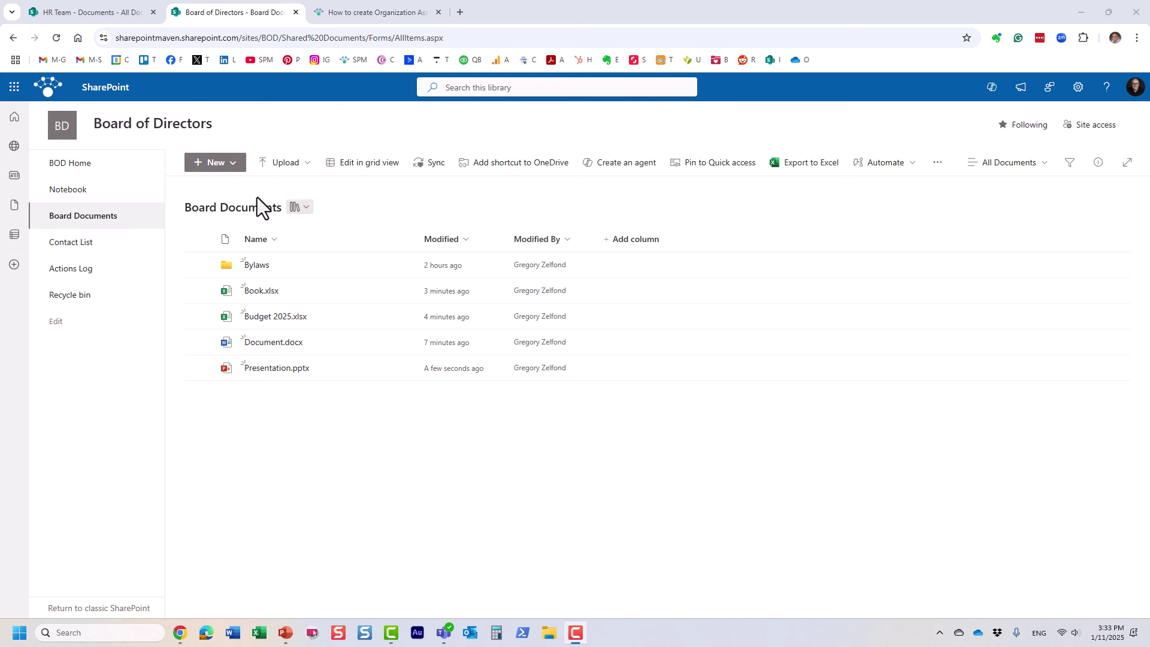
left_click(240, 171)
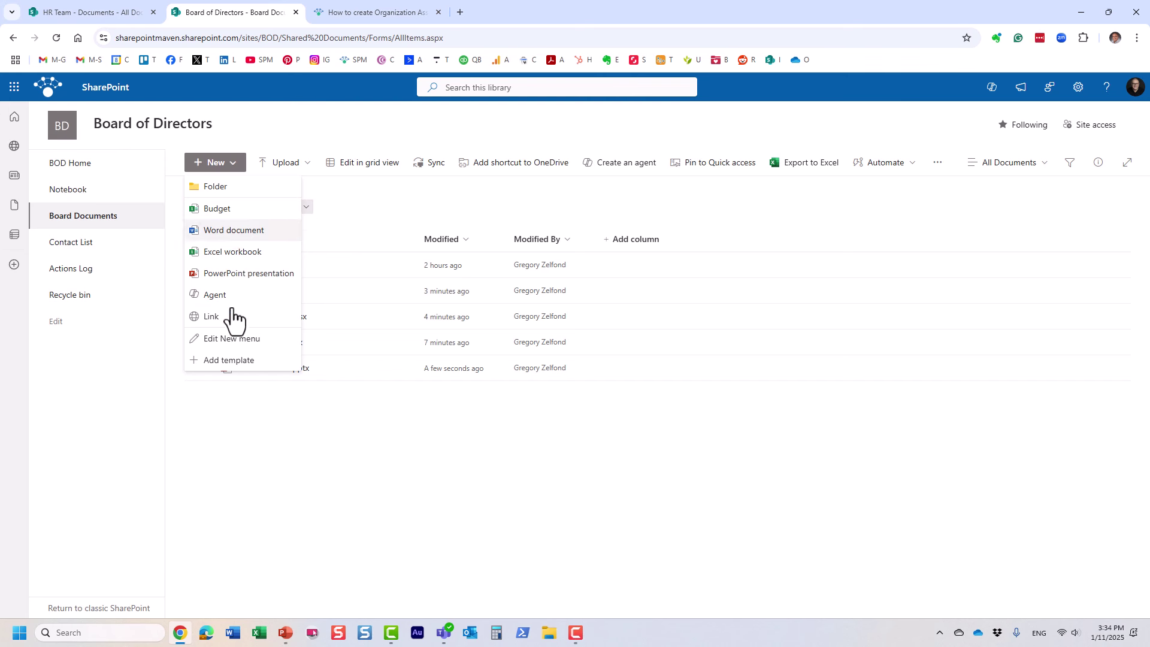
left_click(272, 458)
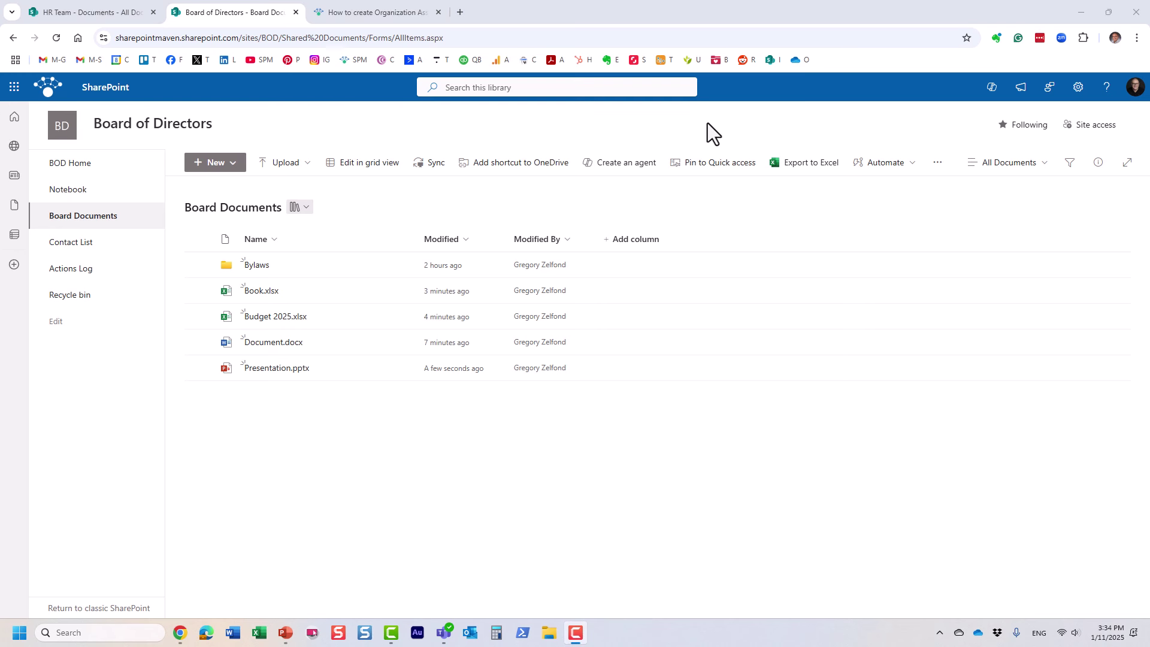
Return to the beginning of the article on creating Organization Assets Document Libraries
left_click(368, 11)
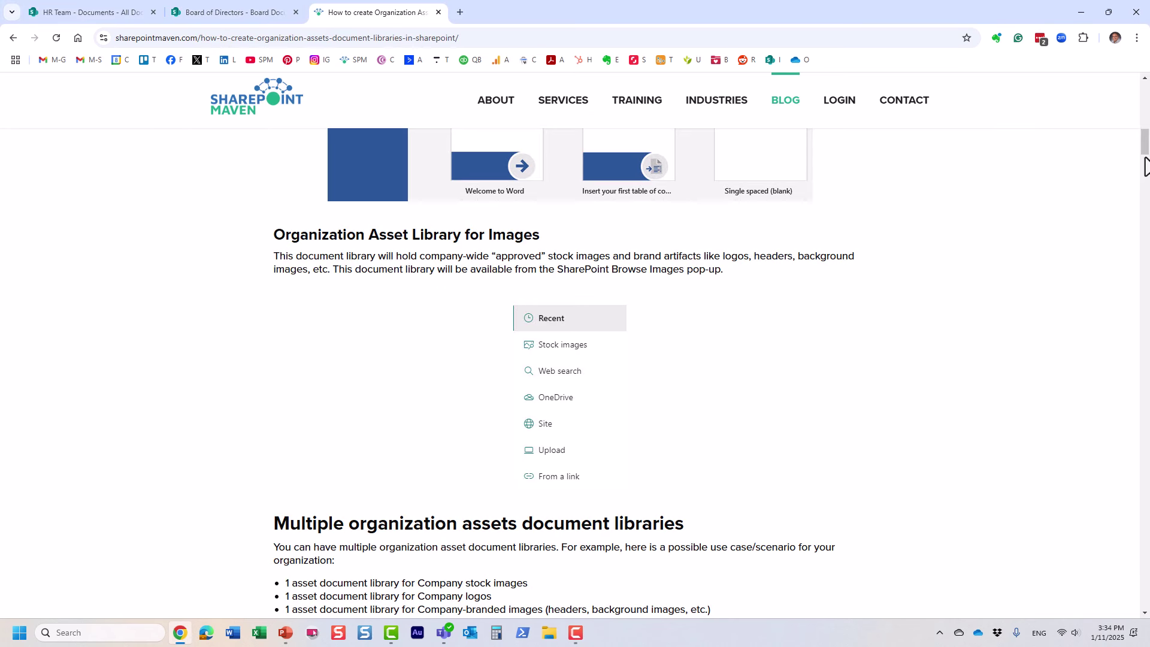
left_click_drag(1145, 153, 1148, 103)
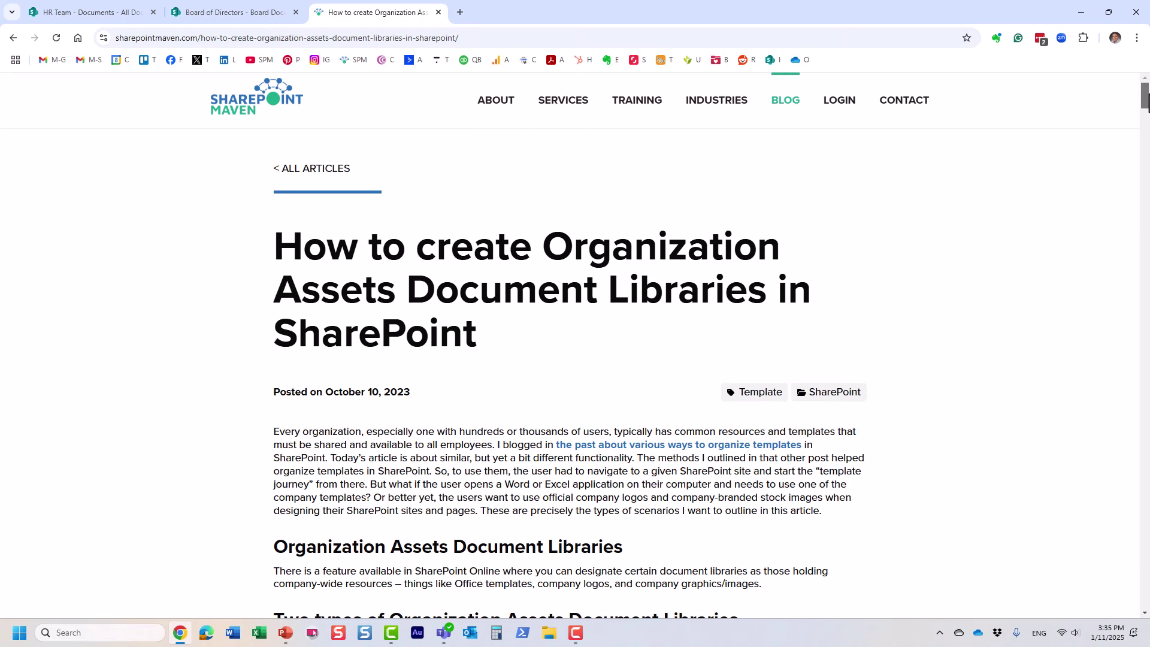